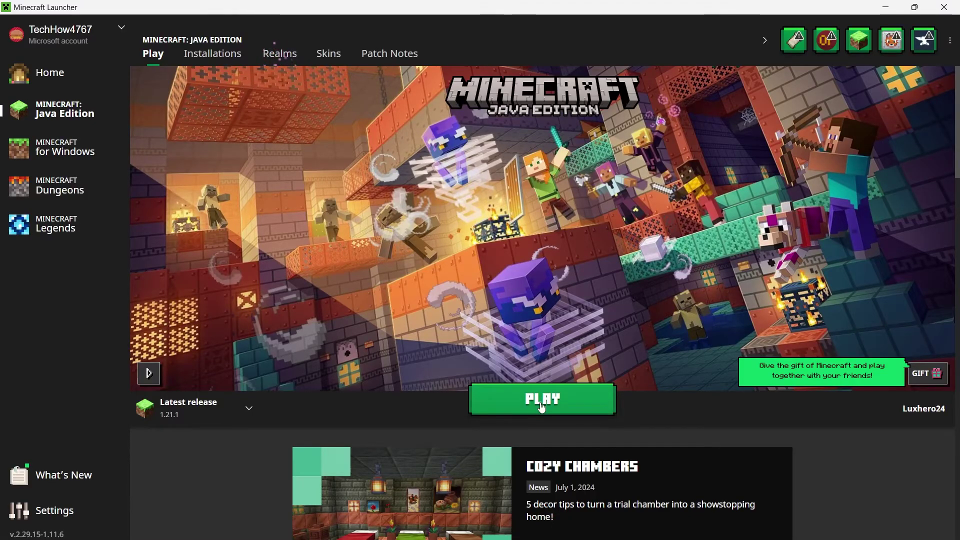
Step: Check the game version list without changing it, then close the Minecraft Launcher
{"action": "left_click", "coordinate": [249, 400]}
{"action": "left_click", "coordinate": [324, 423]}
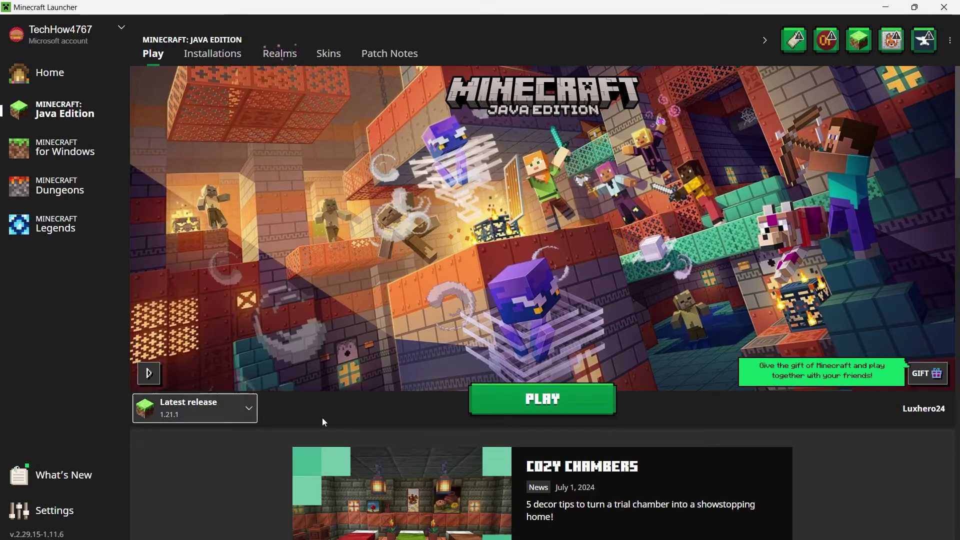
{"action": "left_click", "coordinate": [945, 6]}
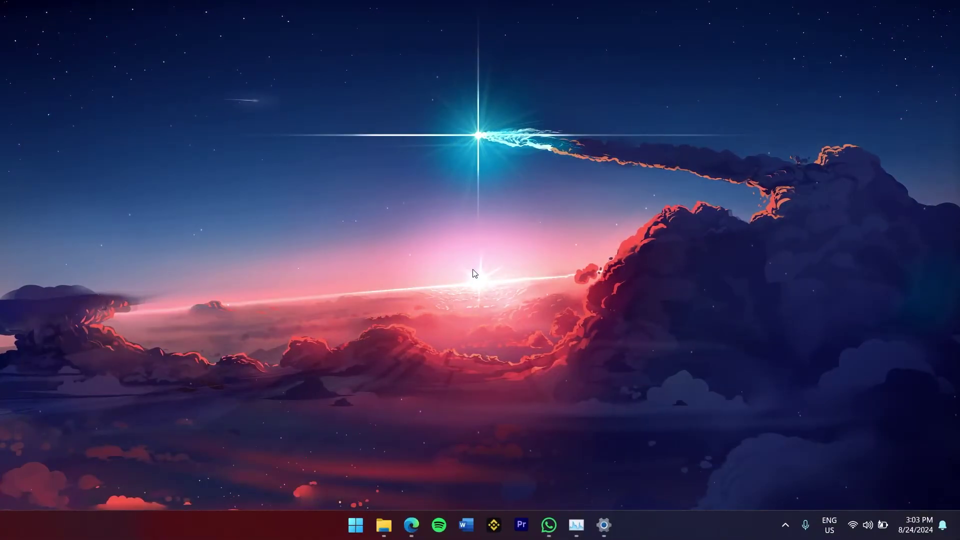
Step: Bring up curseforge.com in the browser and browse its home page's featured games
{"action": "left_click", "coordinate": [411, 523]}
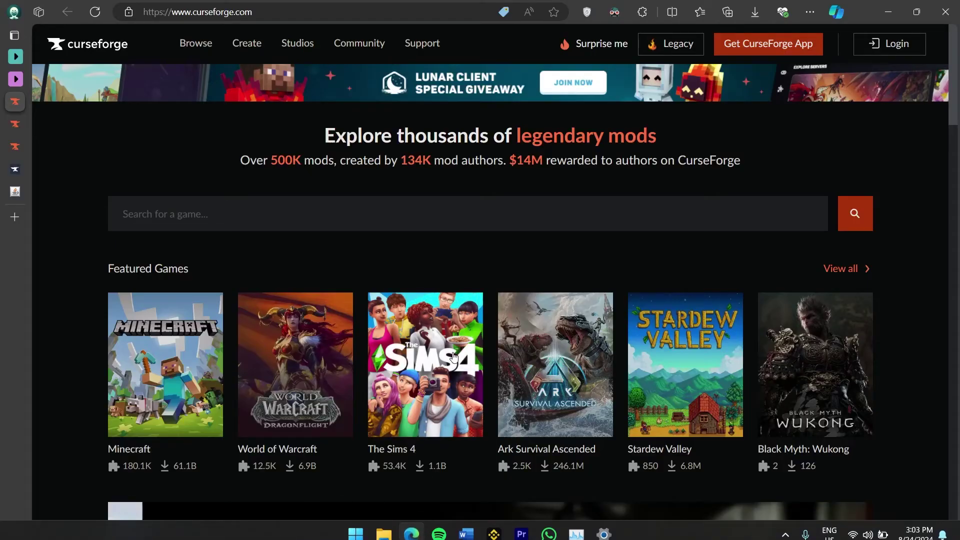
{"action": "scroll", "coordinate": [495, 249], "scroll_direction": "down", "scroll_amount": 2}
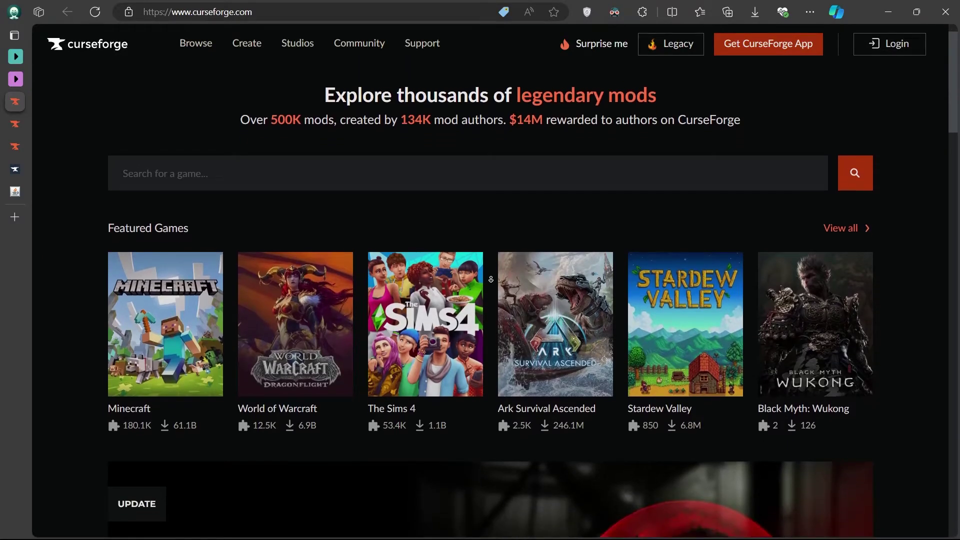
{"action": "scroll", "coordinate": [490, 278], "scroll_direction": "down", "scroll_amount": 3}
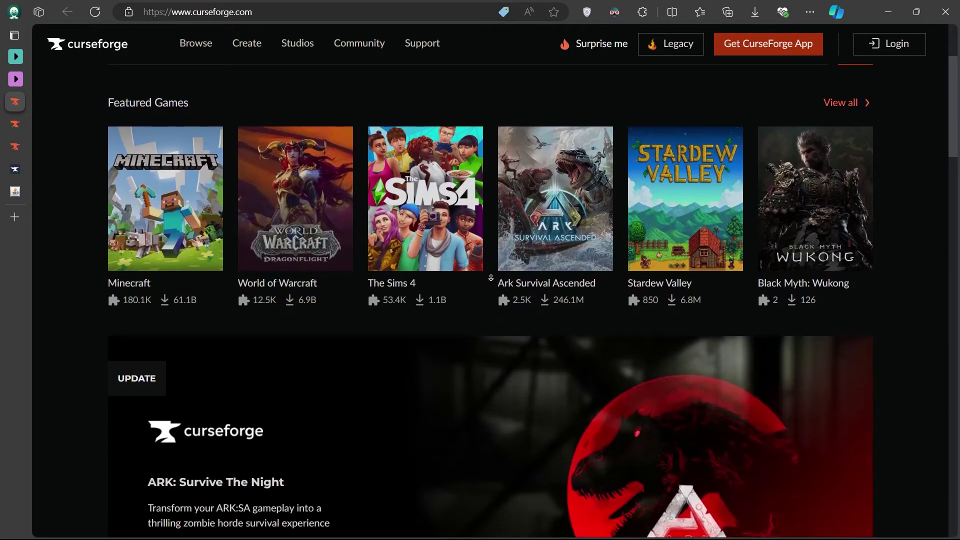
{"action": "scroll", "coordinate": [490, 276], "scroll_direction": "down", "scroll_amount": 2}
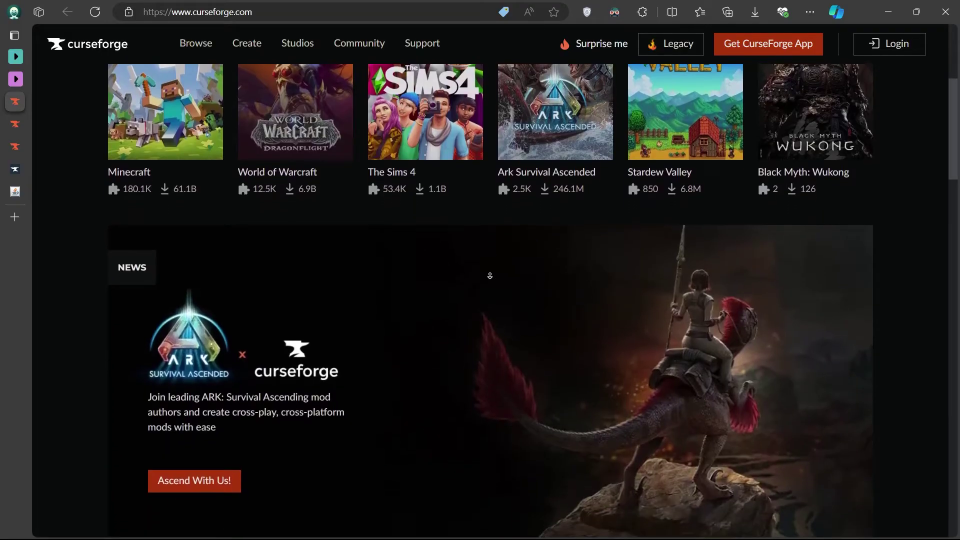
{"action": "scroll", "coordinate": [490, 276], "scroll_direction": "down", "scroll_amount": 2}
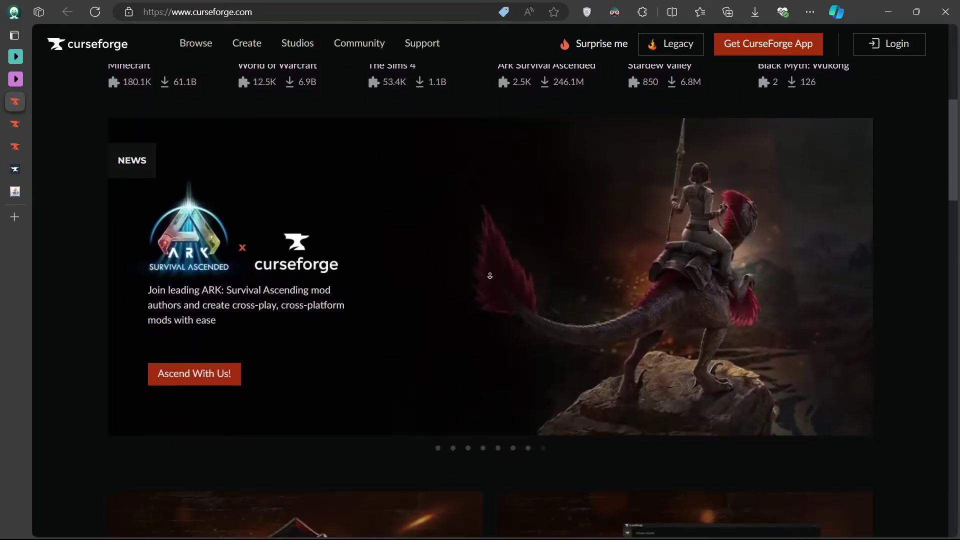
{"action": "scroll", "coordinate": [490, 275], "scroll_direction": "down", "scroll_amount": 2}
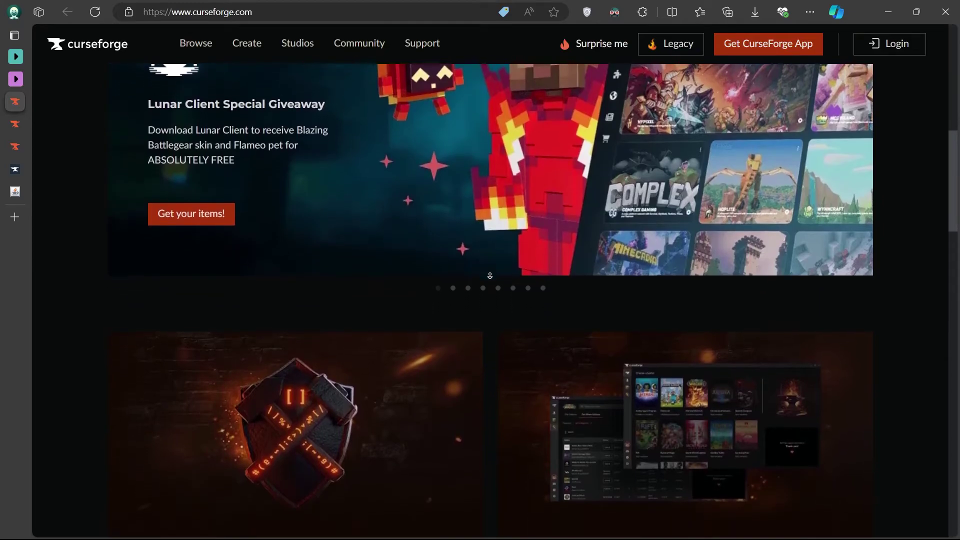
{"action": "scroll", "coordinate": [490, 276], "scroll_direction": "down", "scroll_amount": 2}
{"action": "middle_click", "coordinate": [490, 275]}
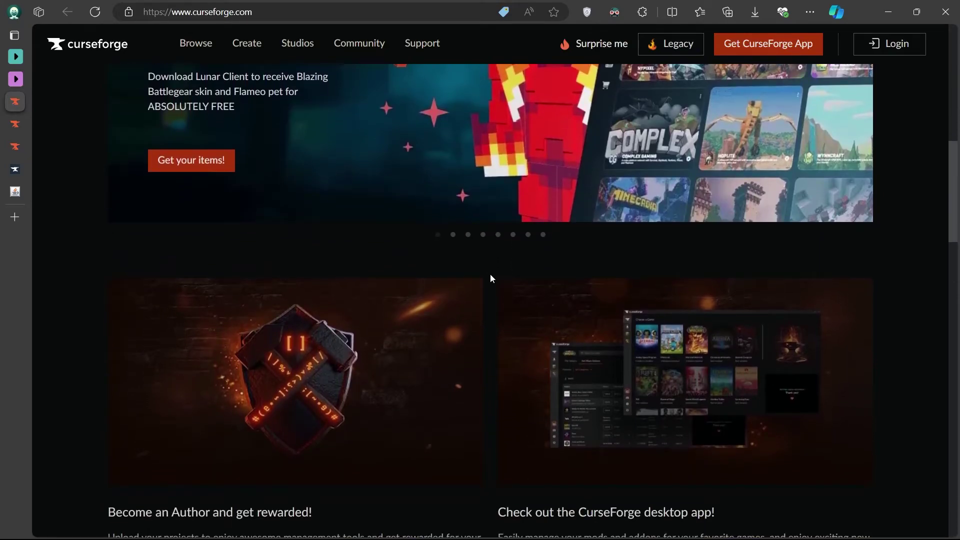
{"action": "scroll", "coordinate": [490, 274], "scroll_direction": "up", "scroll_amount": 8}
{"action": "scroll", "coordinate": [490, 279], "scroll_direction": "up", "scroll_amount": 4}
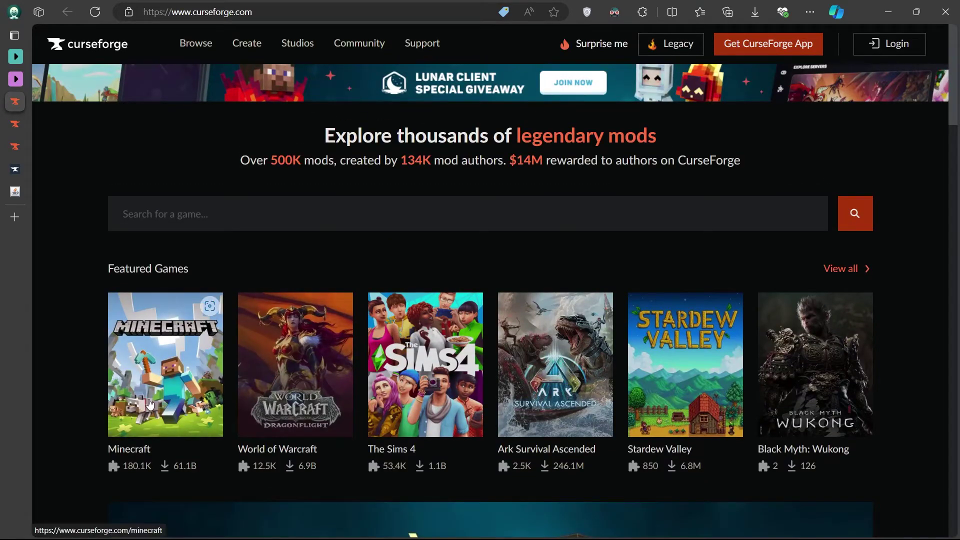
Step: Go into Minecraft mods and open the GeoSmelt (Forge and Neo) page from Latest Mods
{"action": "left_click", "coordinate": [154, 402]}
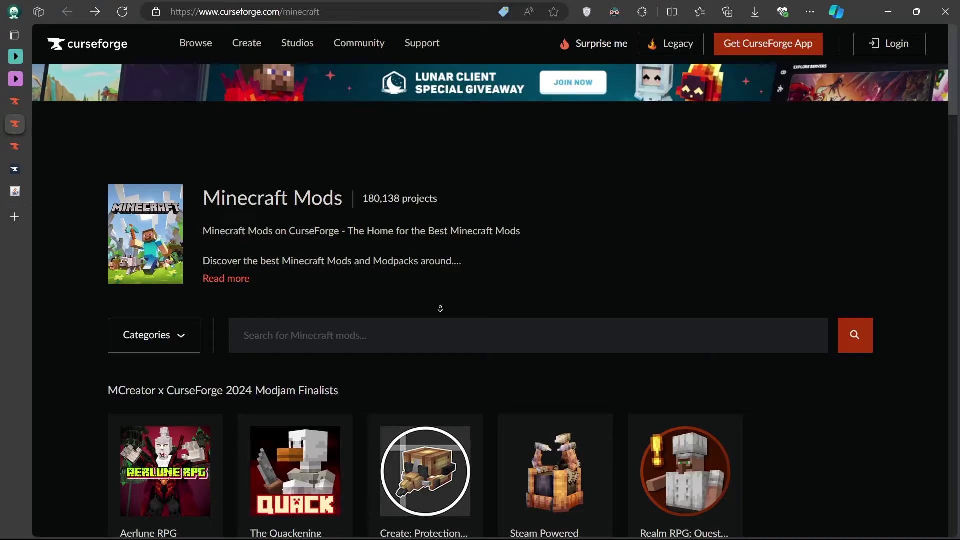
{"action": "scroll", "coordinate": [441, 308], "scroll_direction": "down", "scroll_amount": 5}
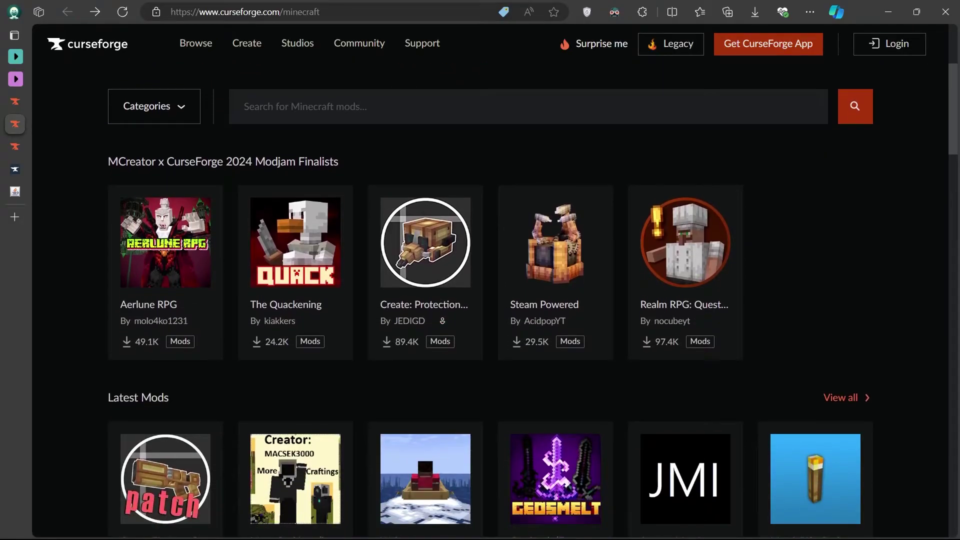
{"action": "scroll", "coordinate": [443, 321], "scroll_direction": "down", "scroll_amount": 9}
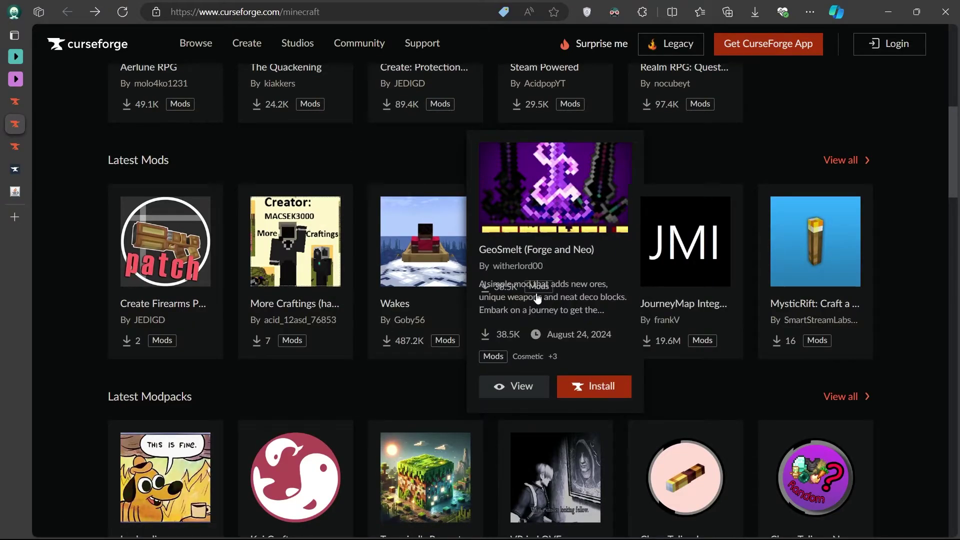
{"action": "left_click", "coordinate": [538, 299]}
{"action": "middle_click", "coordinate": [379, 303]}
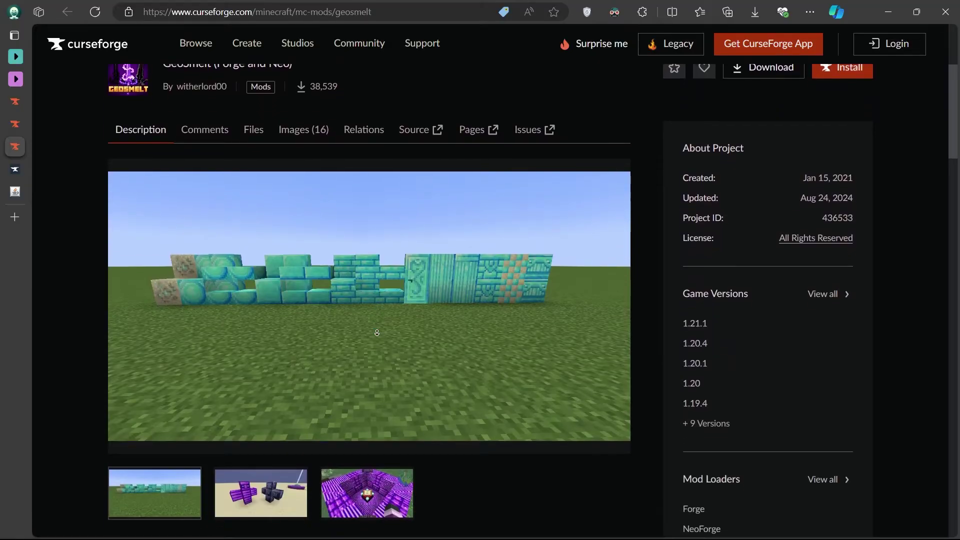
{"action": "scroll", "coordinate": [377, 331], "scroll_direction": "down", "scroll_amount": 7}
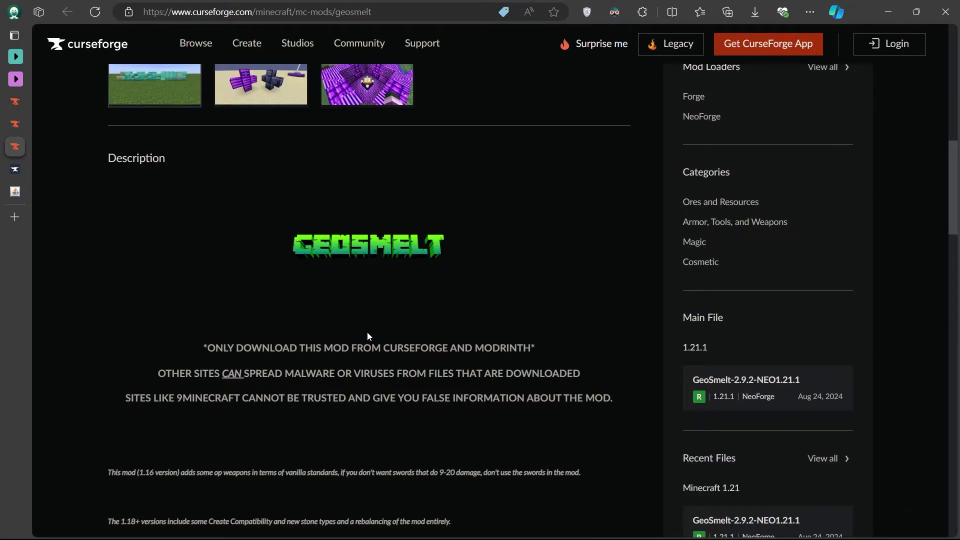
{"action": "scroll", "coordinate": [311, 364], "scroll_direction": "up", "scroll_amount": 10}
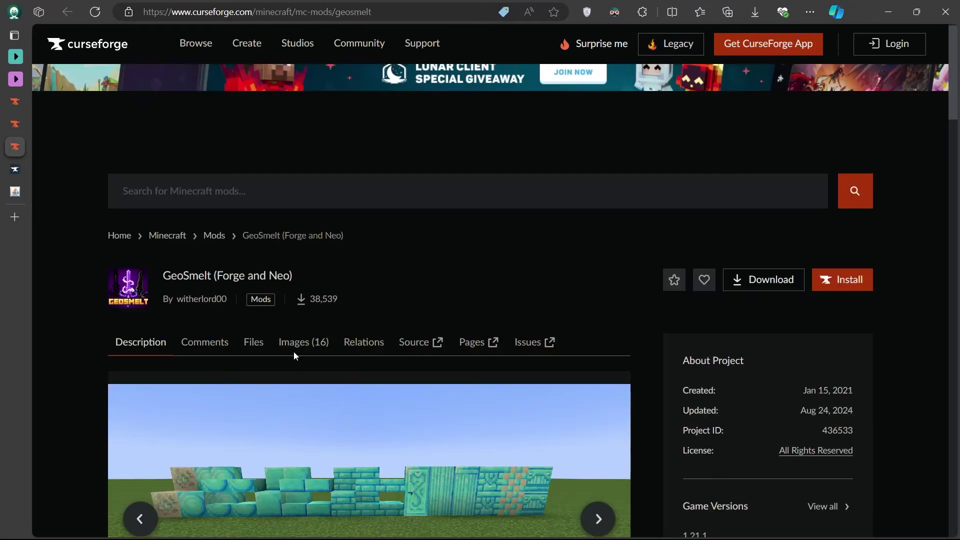
Step: Download the geosmelt-2.9.1-NEO1.21.1 jar directly from the GeoSmelt file's options
{"action": "left_click", "coordinate": [253, 343]}
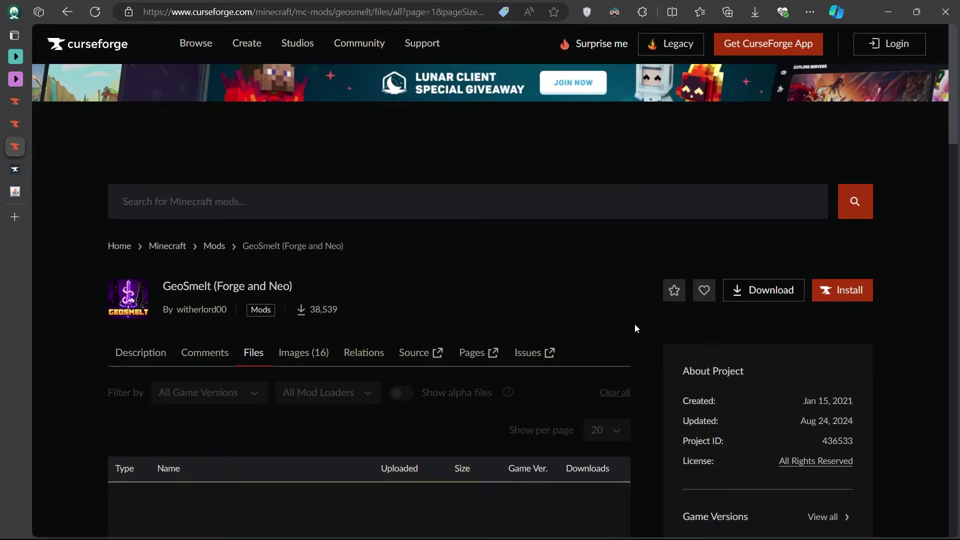
{"action": "middle_click", "coordinate": [635, 331]}
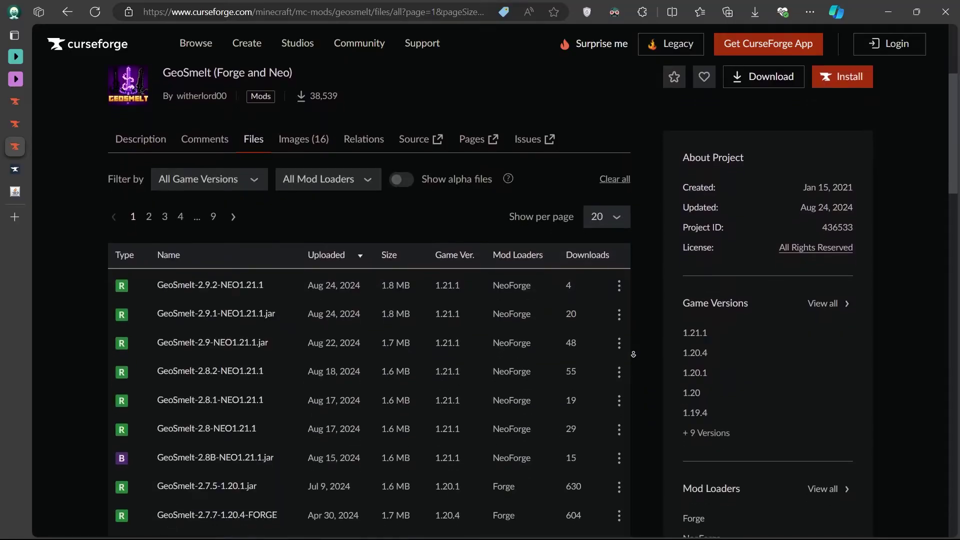
{"action": "left_click", "coordinate": [634, 352]}
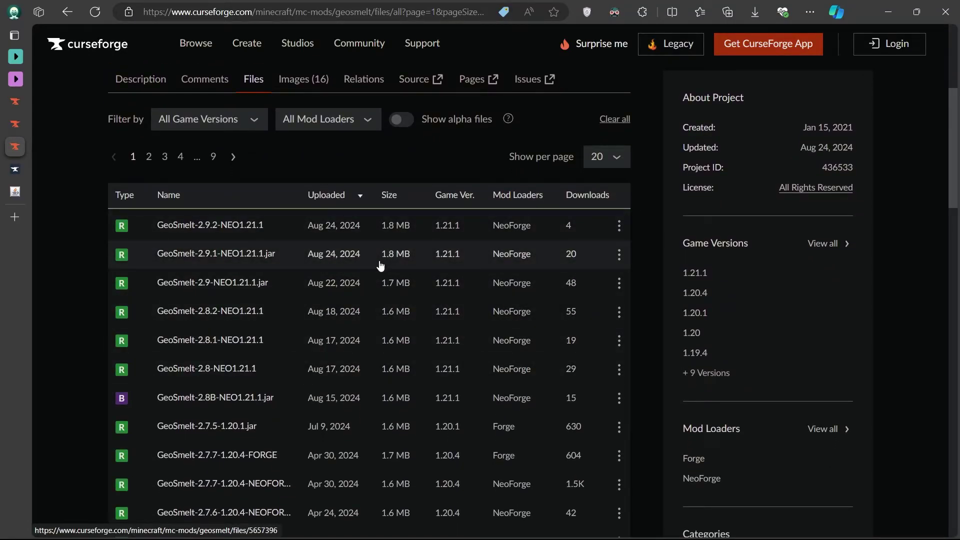
{"action": "left_click", "coordinate": [619, 255]}
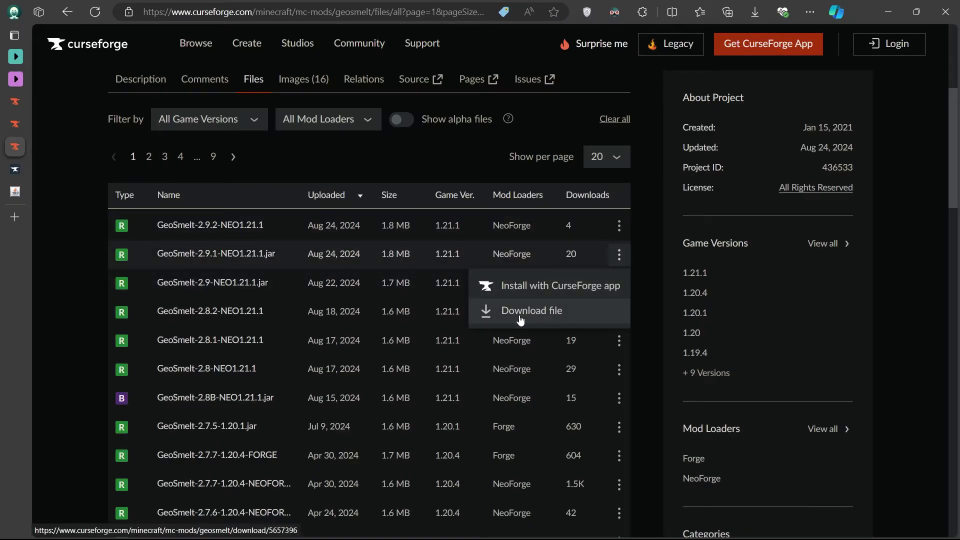
{"action": "left_click", "coordinate": [649, 323]}
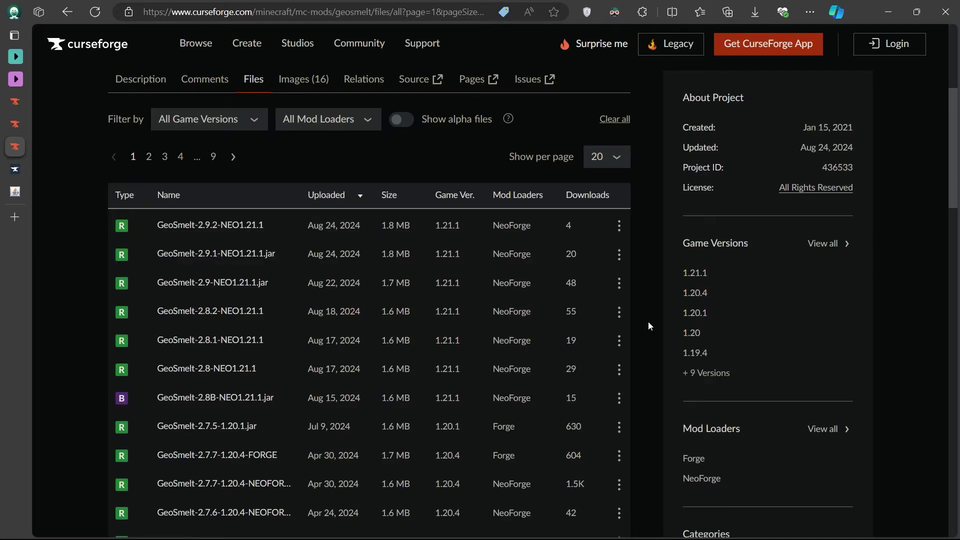
{"action": "left_click", "coordinate": [620, 254]}
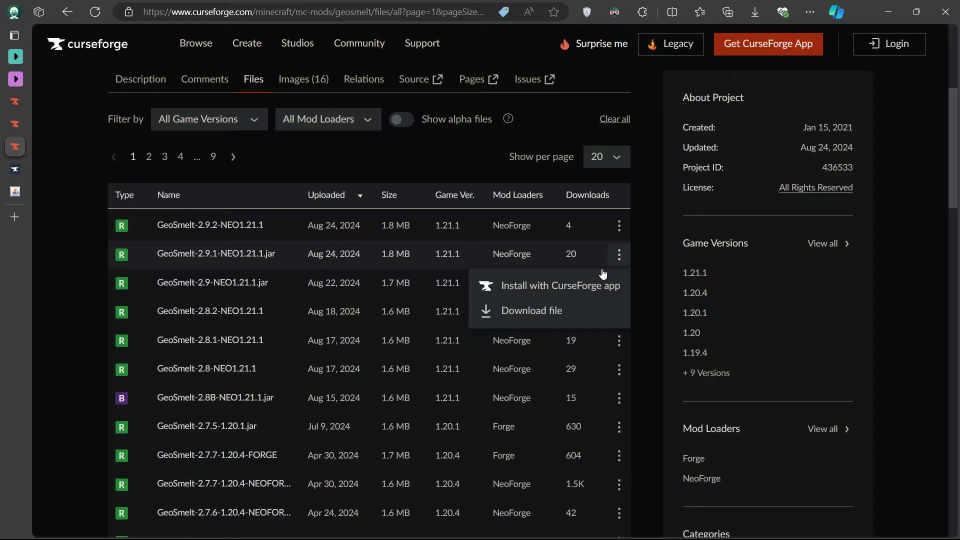
{"action": "left_click", "coordinate": [532, 311]}
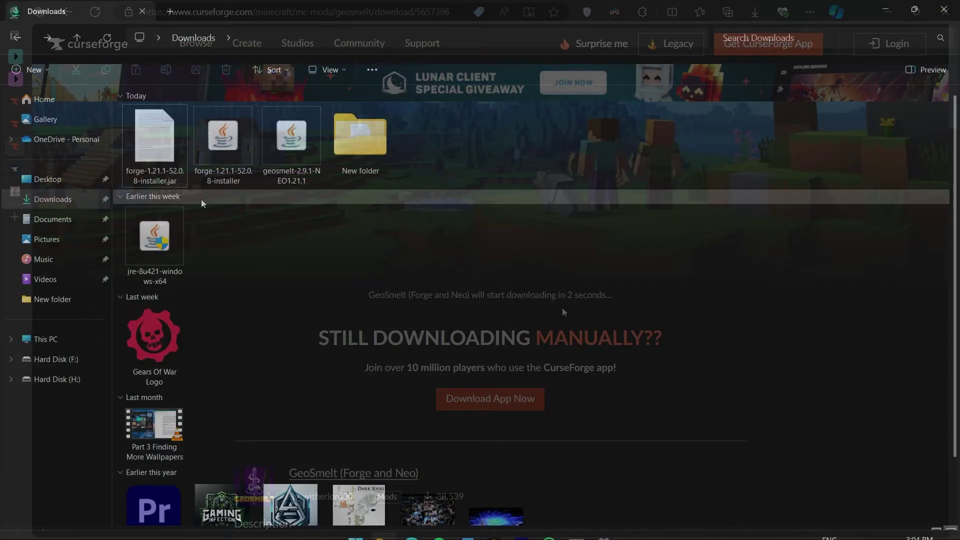
{"action": "left_click", "coordinate": [289, 182]}
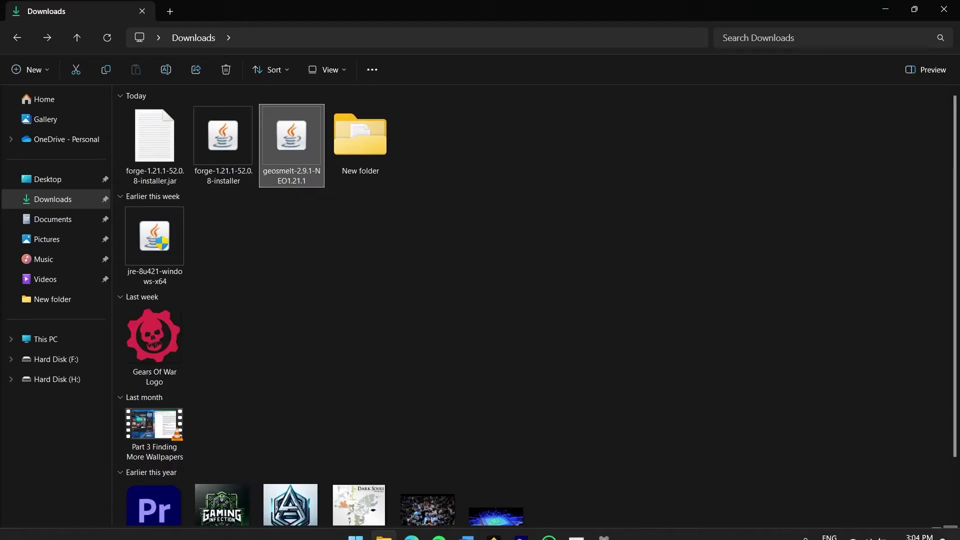
{"action": "left_click", "coordinate": [411, 536]}
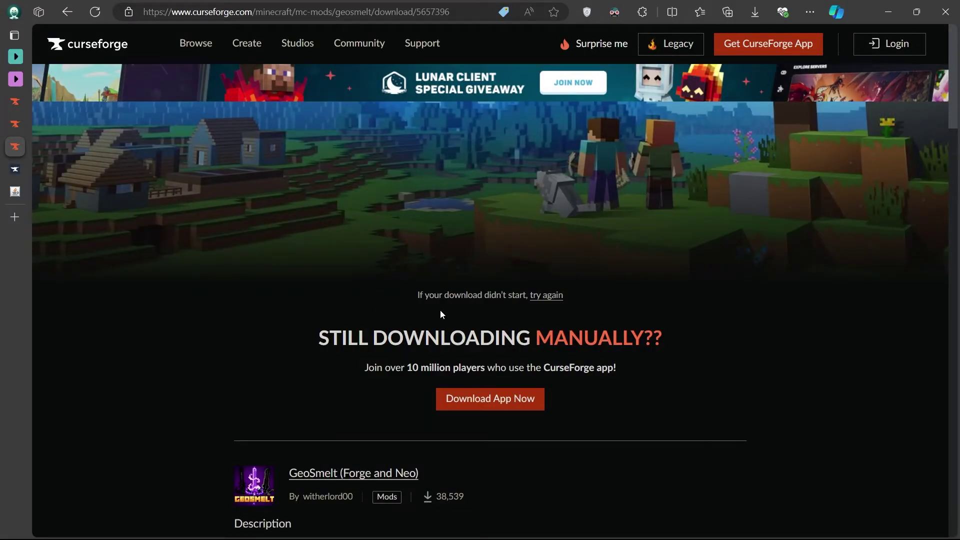
Step: On the Forge downloads page, get the Download Latest 1.21.1 - 52.0.8 installer
{"action": "key", "text": "ctrl+Tab"}
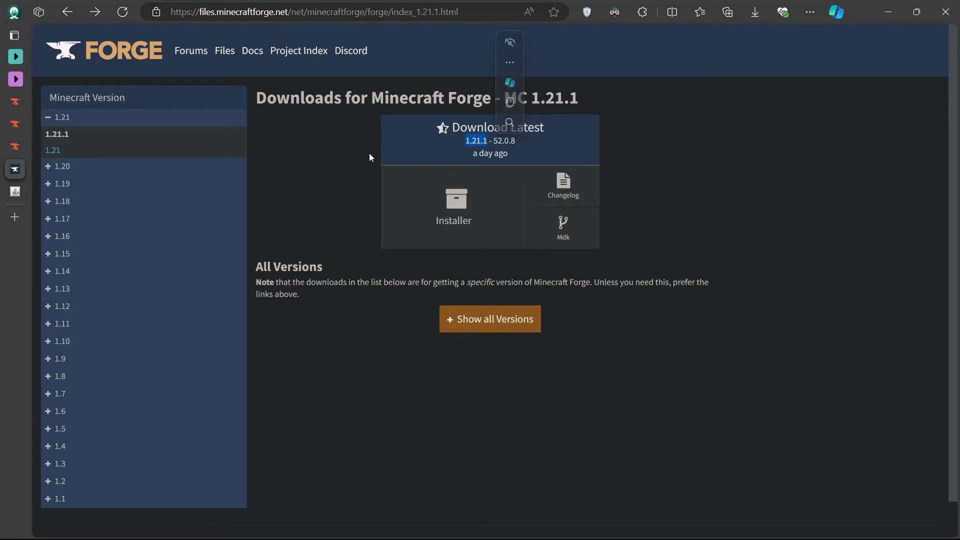
{"action": "left_click", "coordinate": [346, 171]}
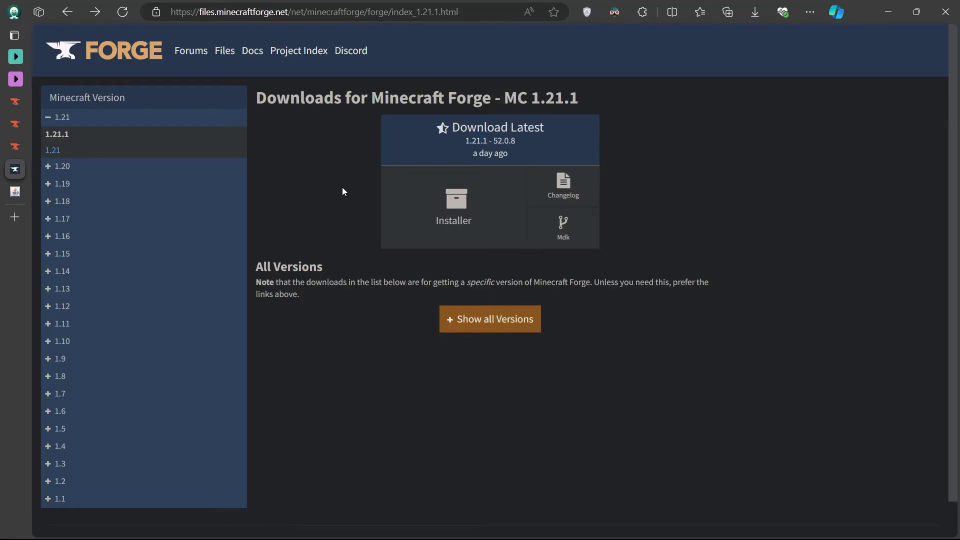
{"action": "left_click", "coordinate": [52, 289]}
{"action": "left_click", "coordinate": [51, 237]}
{"action": "left_click", "coordinate": [56, 185]}
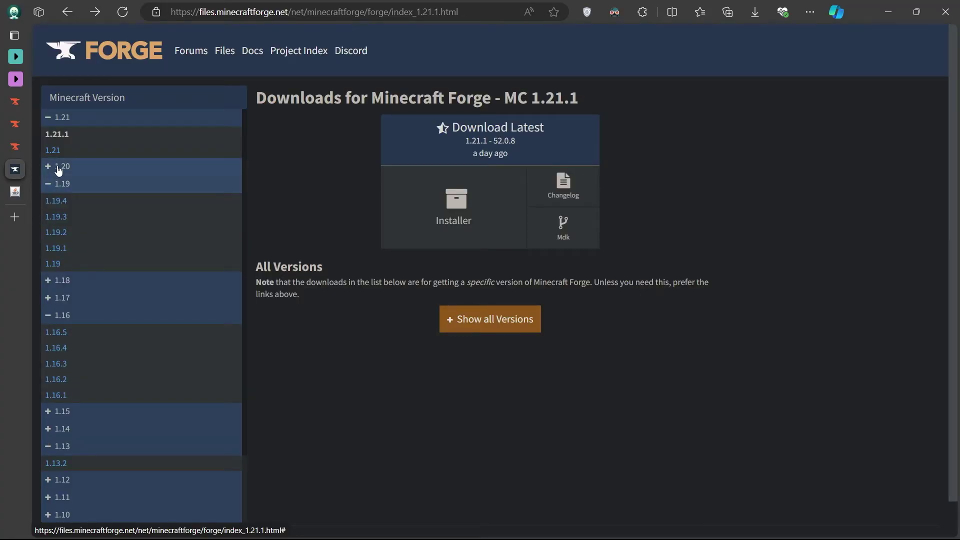
{"action": "left_click", "coordinate": [59, 166]}
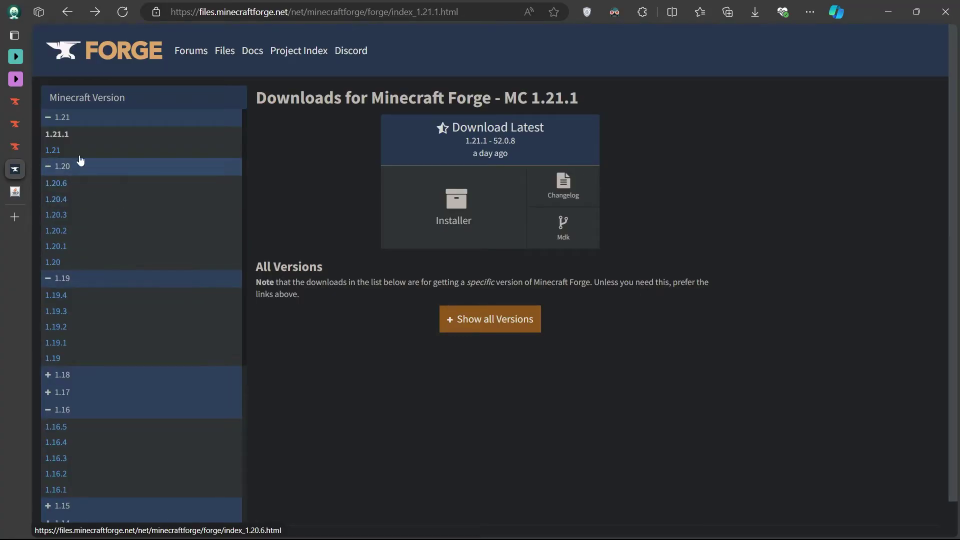
{"action": "left_click", "coordinate": [451, 231]}
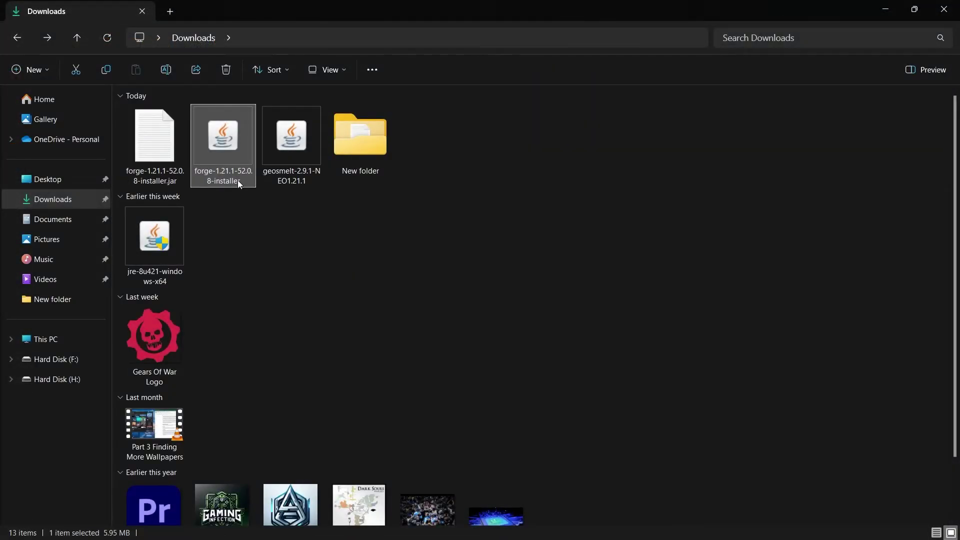
{"action": "left_click", "coordinate": [277, 184]}
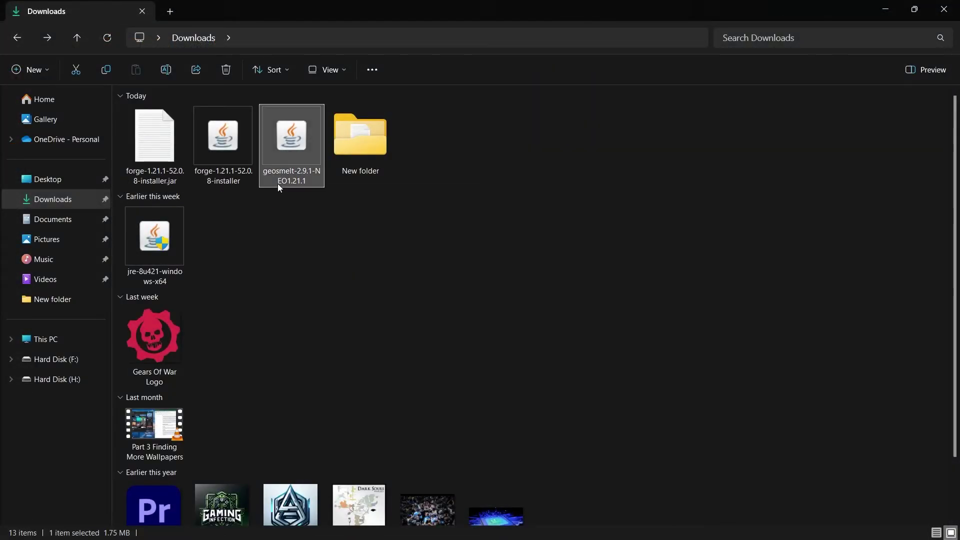
{"action": "left_click", "coordinate": [286, 178]}
{"action": "left_click", "coordinate": [284, 220]}
{"action": "left_click", "coordinate": [284, 220]}
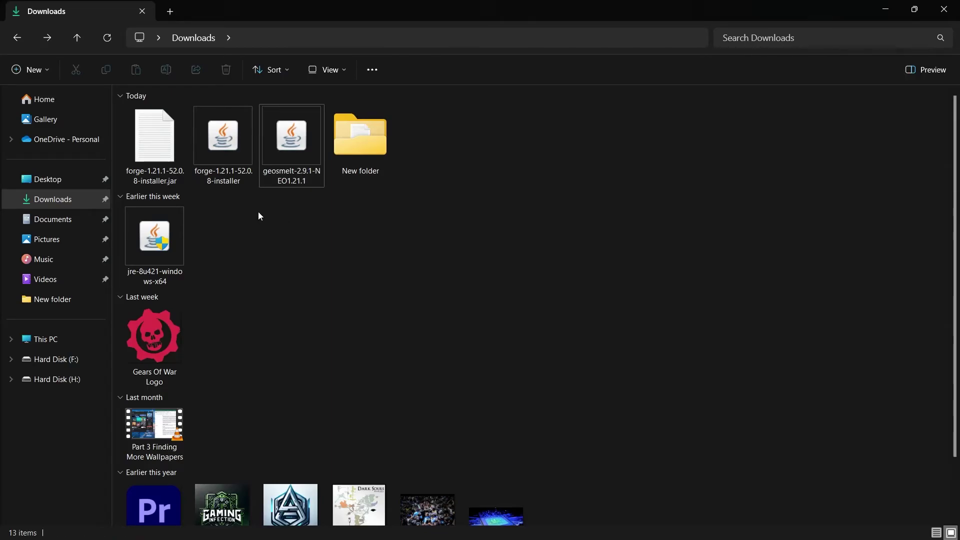
{"action": "left_click", "coordinate": [231, 171]}
{"action": "right_click", "coordinate": [217, 151]}
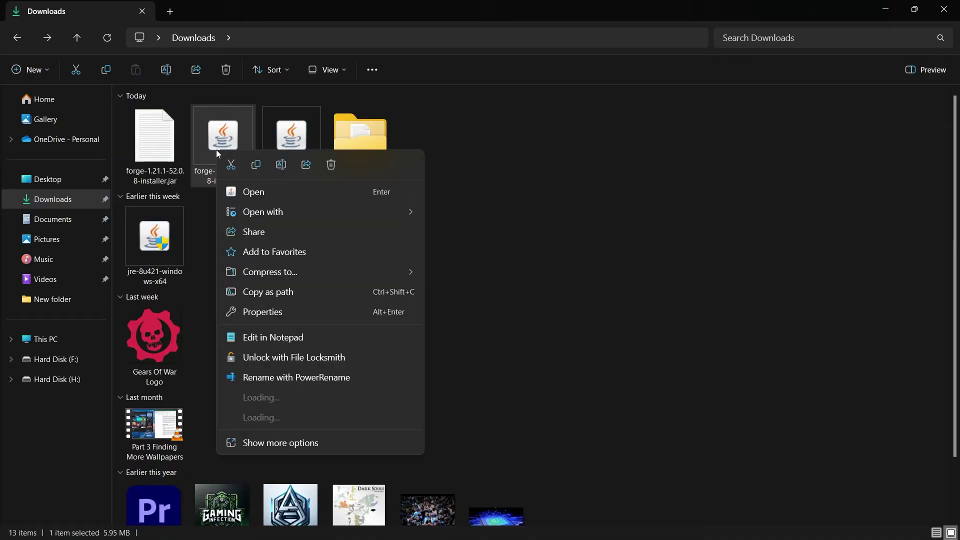
{"action": "key", "text": "Escape"}
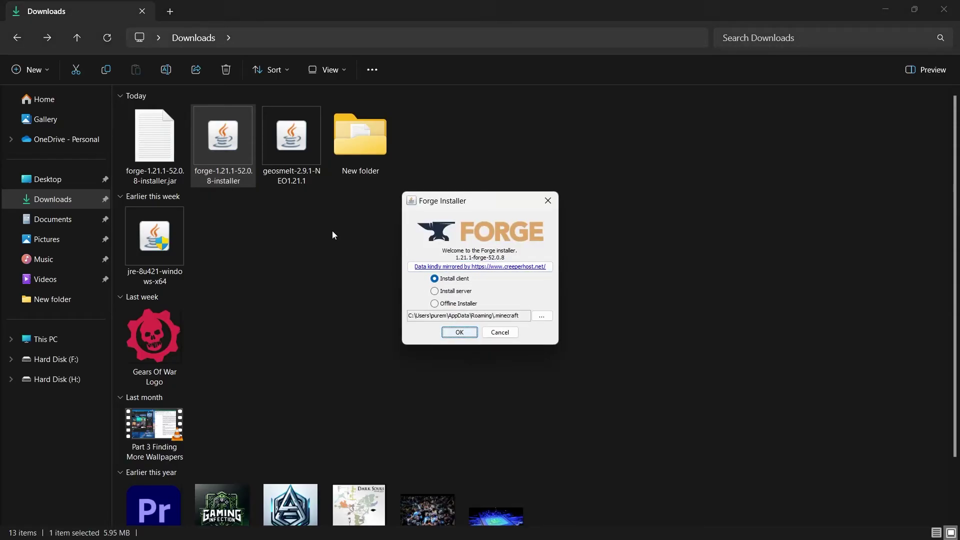
{"action": "left_click", "coordinate": [550, 203]}
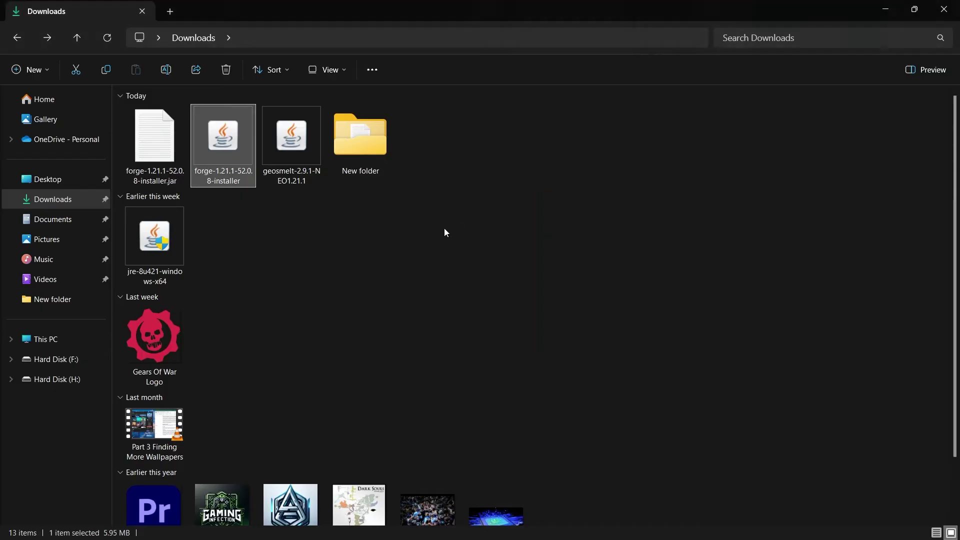
{"action": "left_click", "coordinate": [411, 525]}
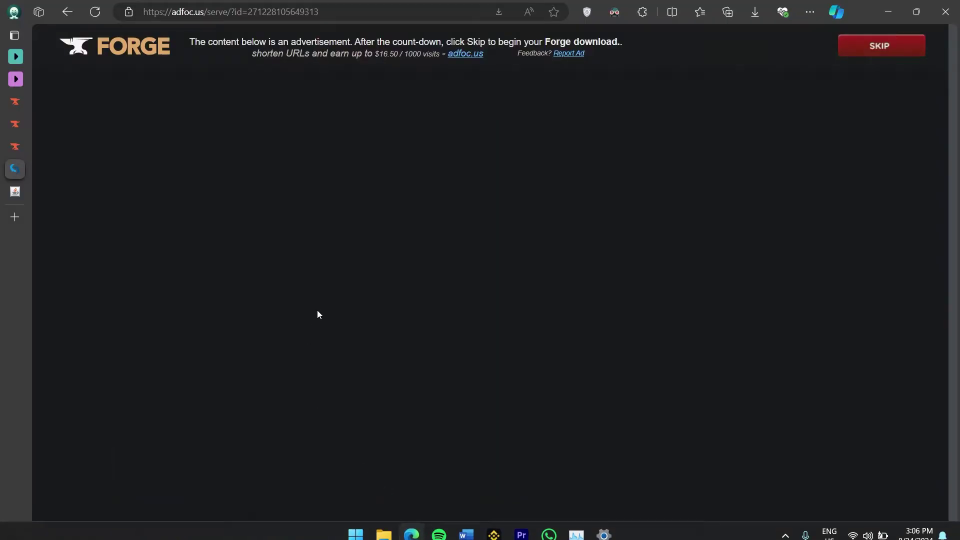
{"action": "key", "text": "ctrl+Tab"}
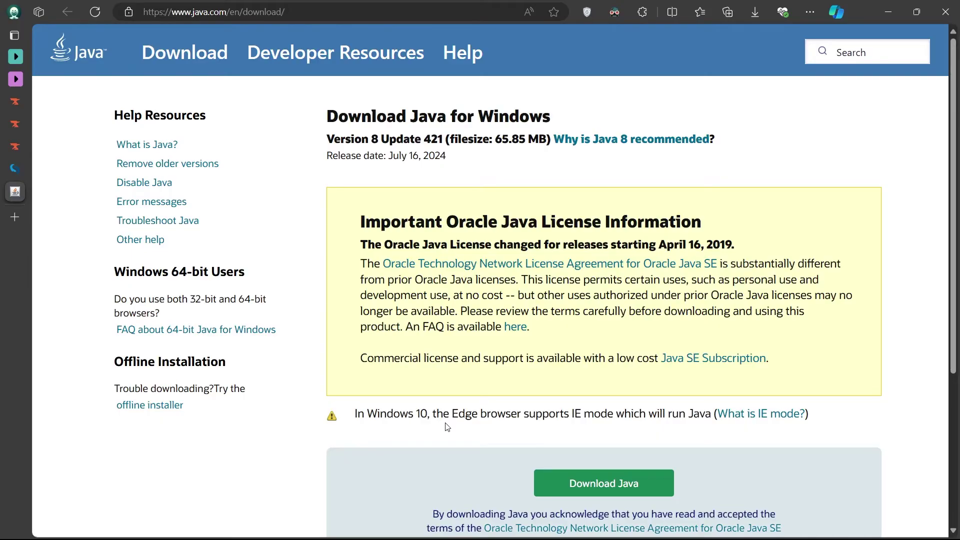
Step: Run the Forge 1.21.1-52.0.8 installer with Java(TM) Platform SE binary and install the client
{"action": "left_click", "coordinate": [384, 526]}
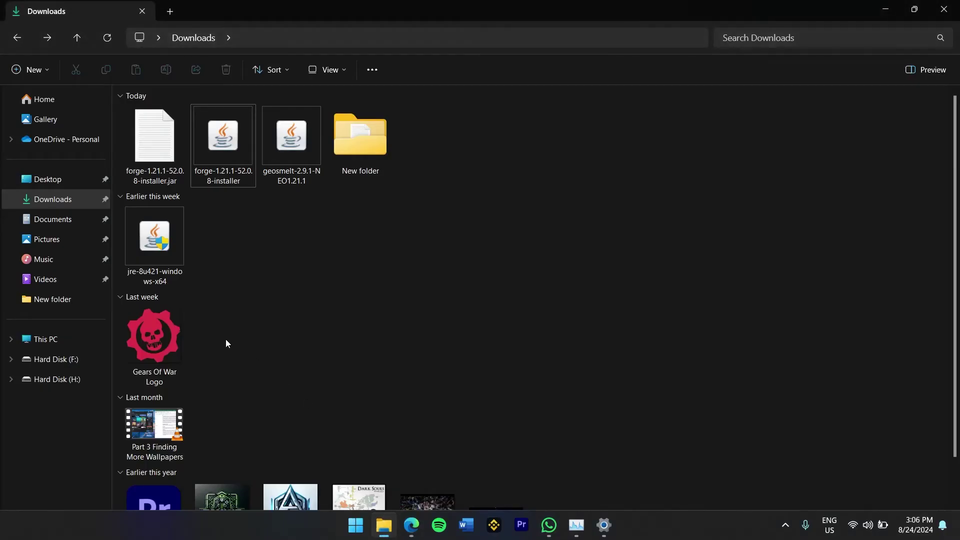
{"action": "left_click", "coordinate": [143, 279]}
{"action": "left_click", "coordinate": [295, 254]}
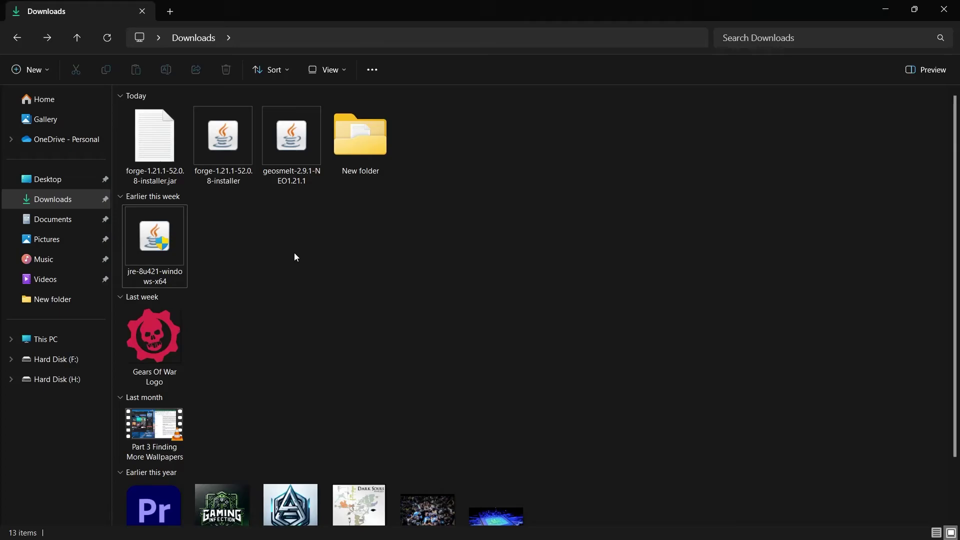
{"action": "left_click", "coordinate": [237, 183]}
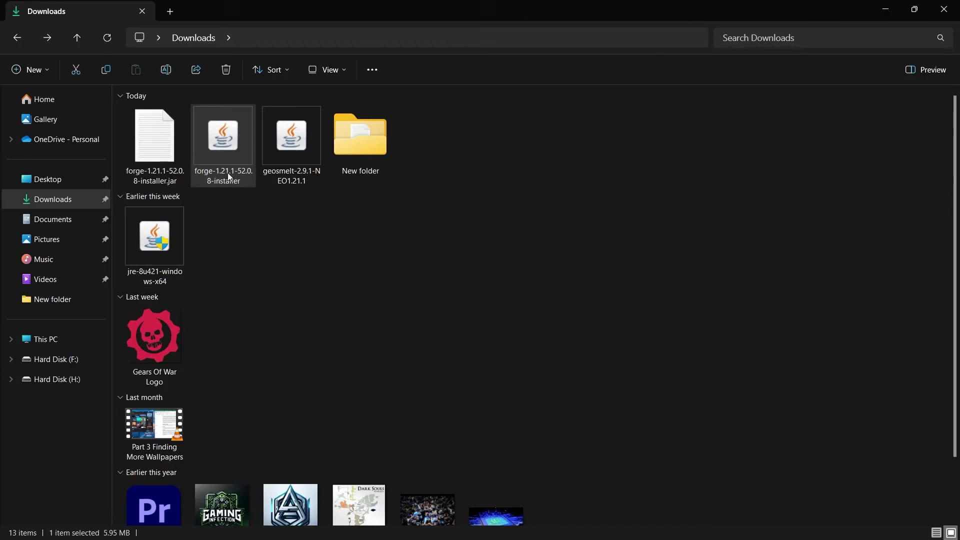
{"action": "right_click", "coordinate": [228, 174]}
{"action": "mouse_move", "coordinate": [298, 218]}
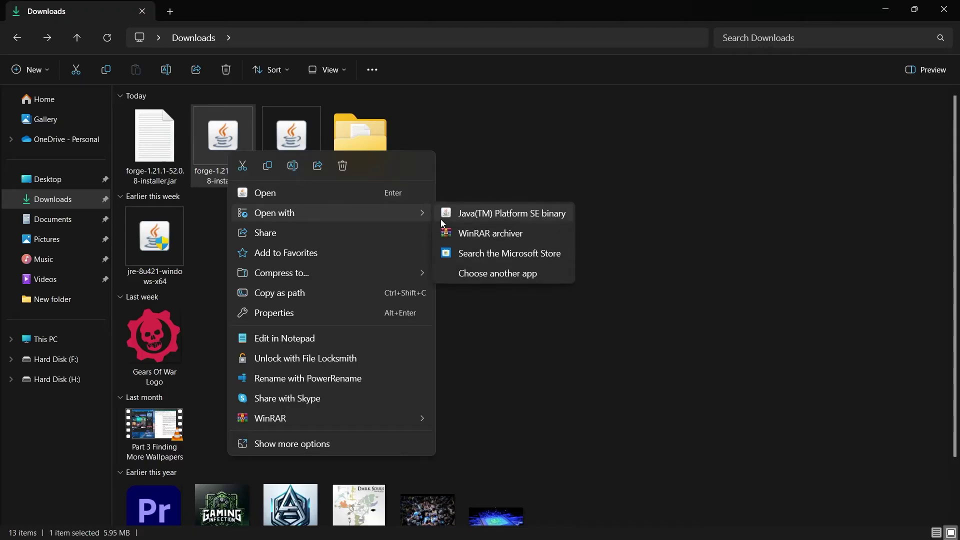
{"action": "left_click", "coordinate": [490, 219]}
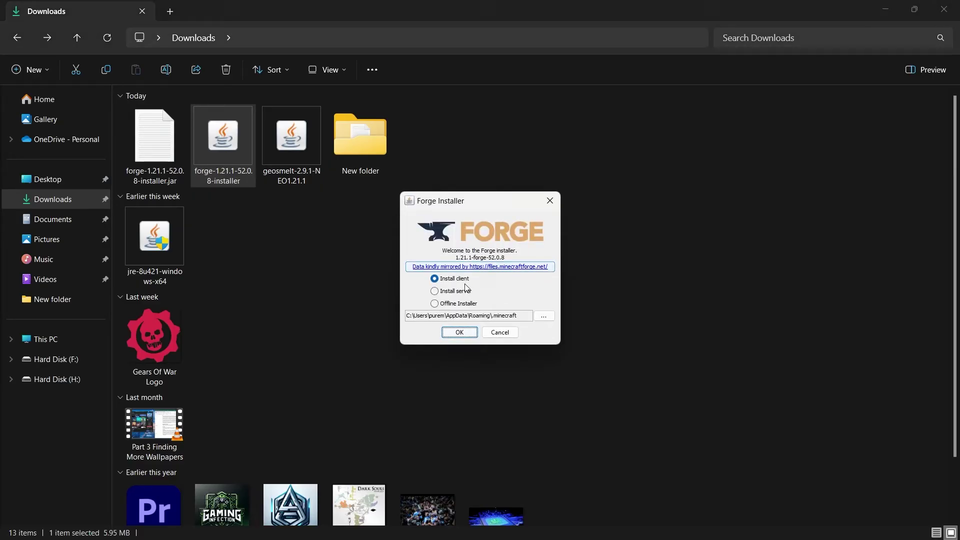
{"action": "left_click", "coordinate": [470, 335]}
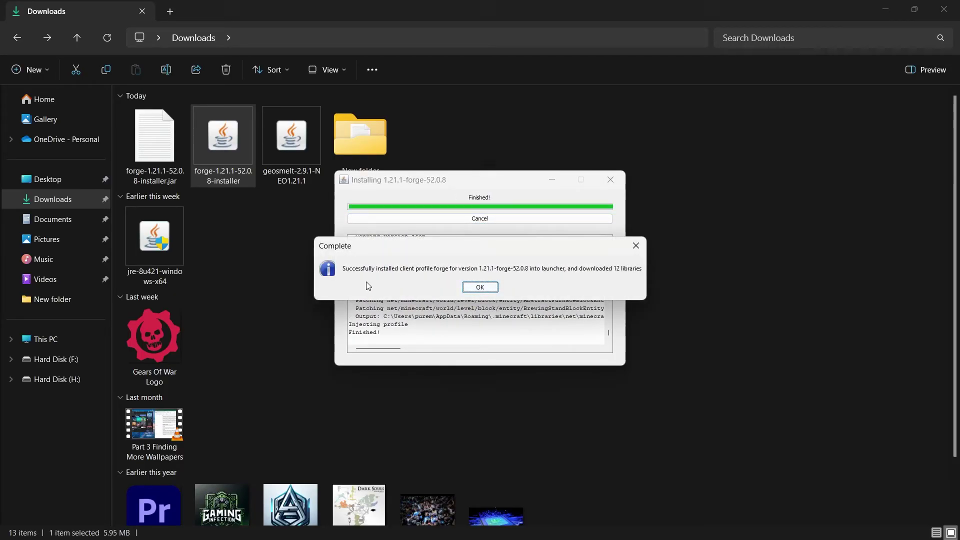
{"action": "left_click", "coordinate": [487, 289]}
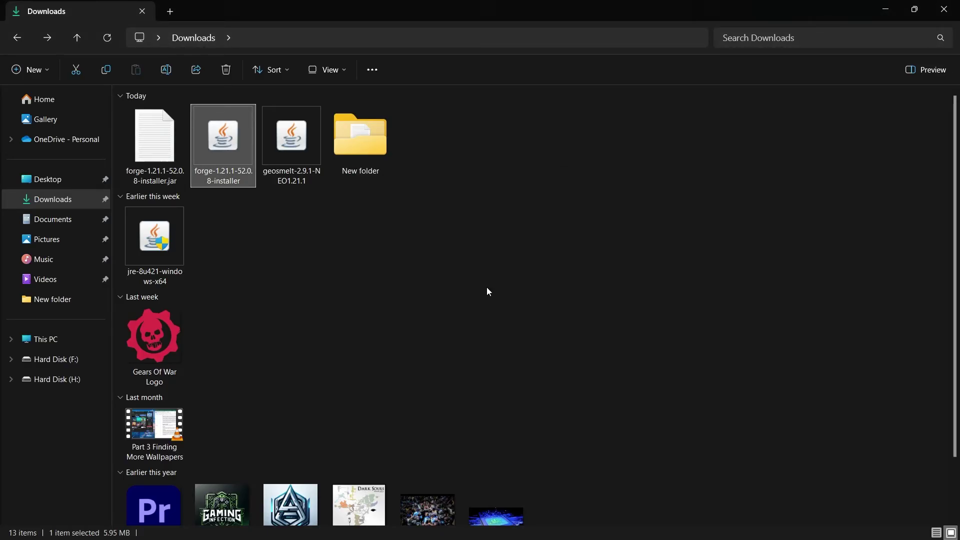
Step: Start the Minecraft Launcher by searching 'minecraft' from the Start menu
{"action": "key", "text": "super"}
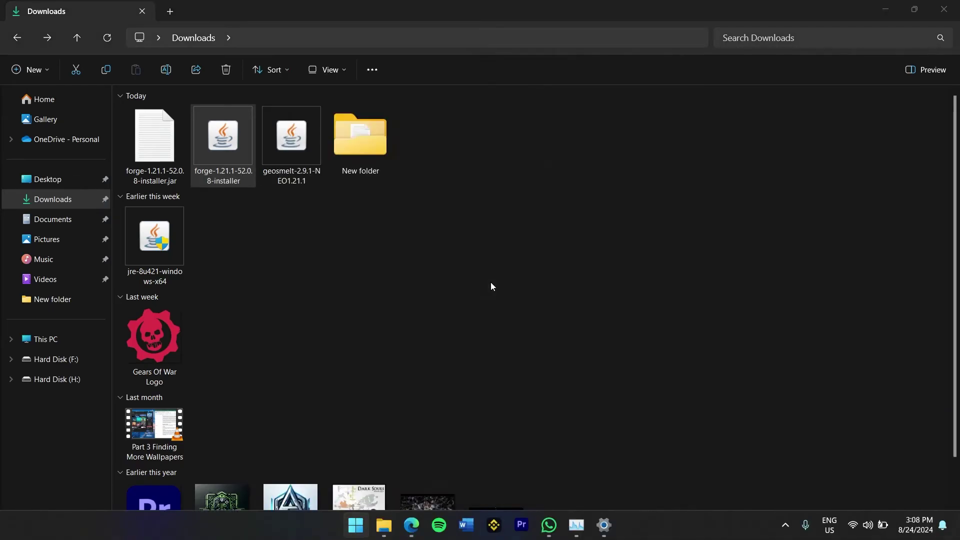
{"action": "type", "text": "minecraft"}
{"action": "key", "text": "Return"}
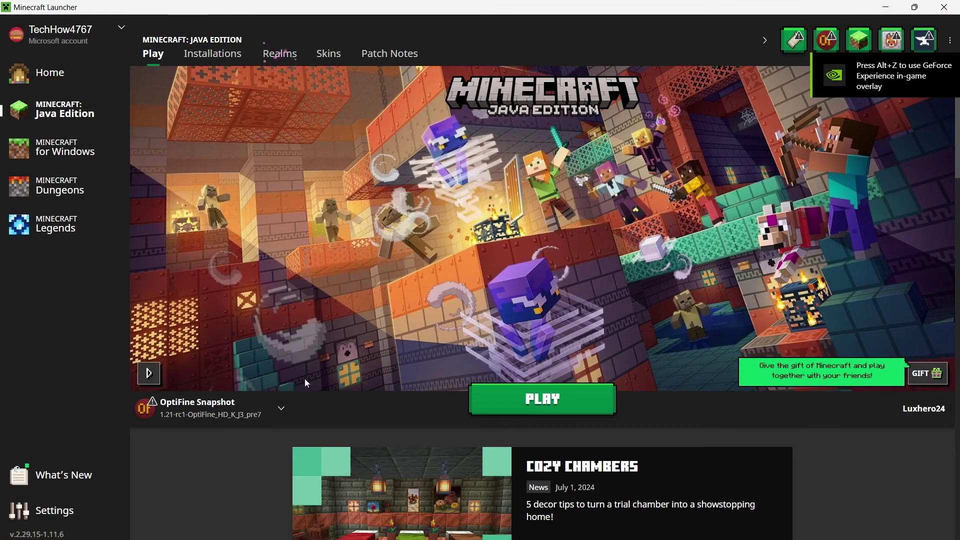
Step: Play the forge 1.21.1-forge-52.0.8 installation, accept the modified-installation warning, and maximize the game
{"action": "left_click", "coordinate": [277, 412]}
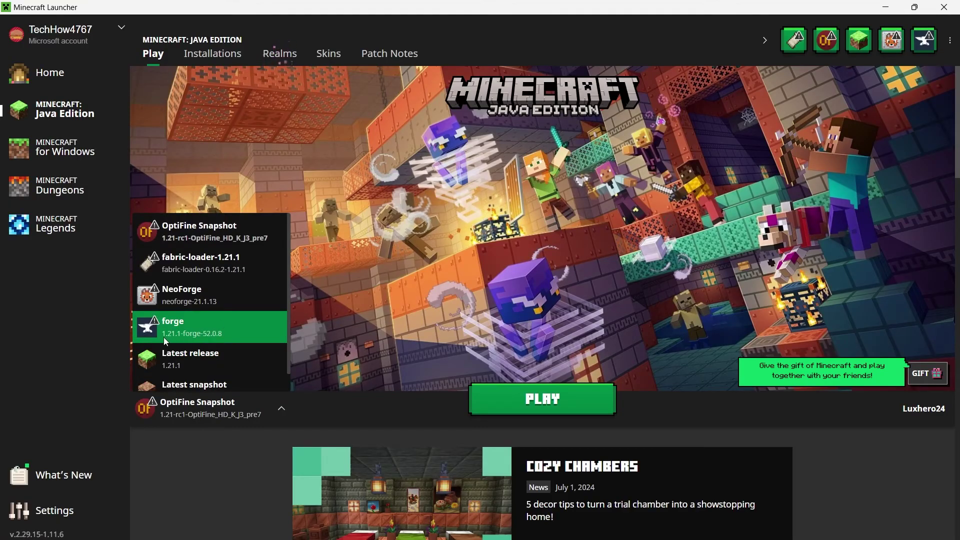
{"action": "left_click", "coordinate": [272, 407]}
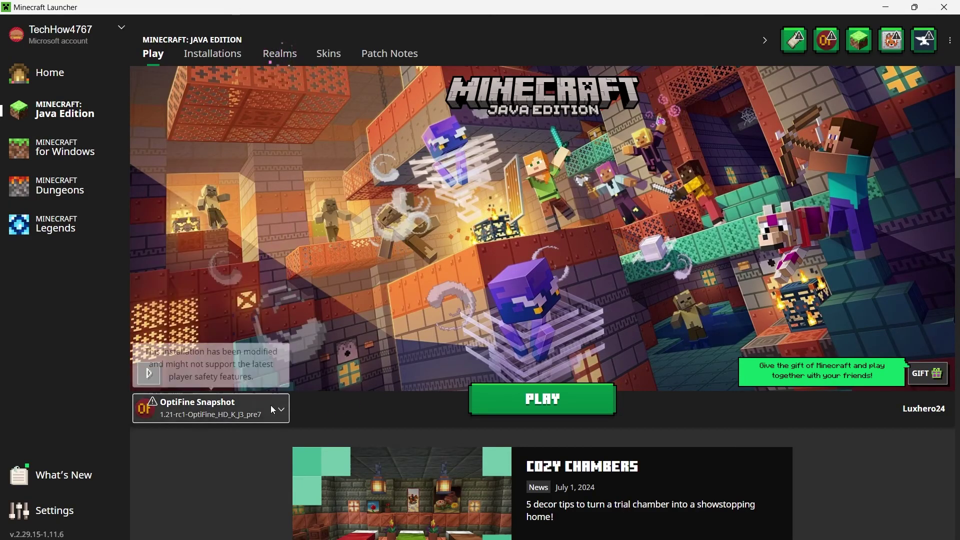
{"action": "left_click", "coordinate": [544, 407]}
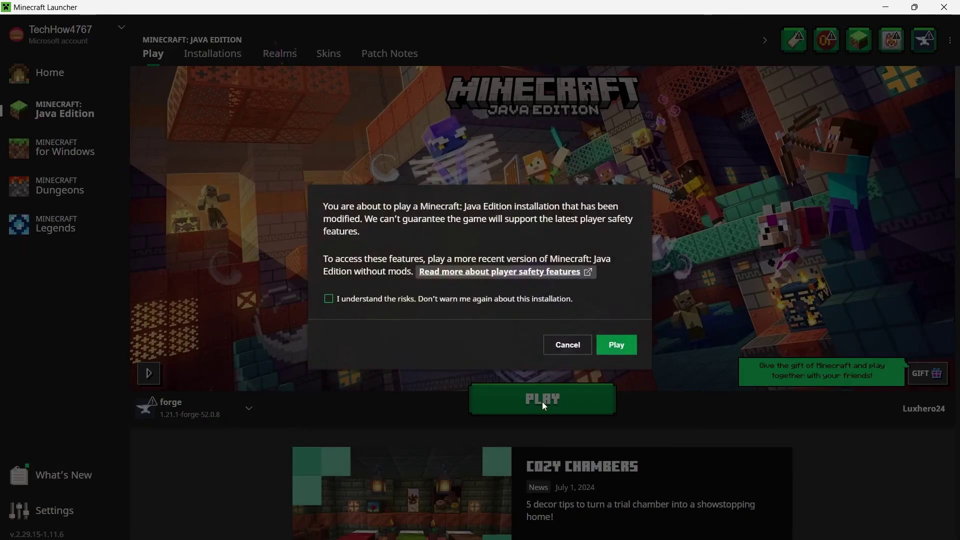
{"action": "left_click", "coordinate": [616, 344]}
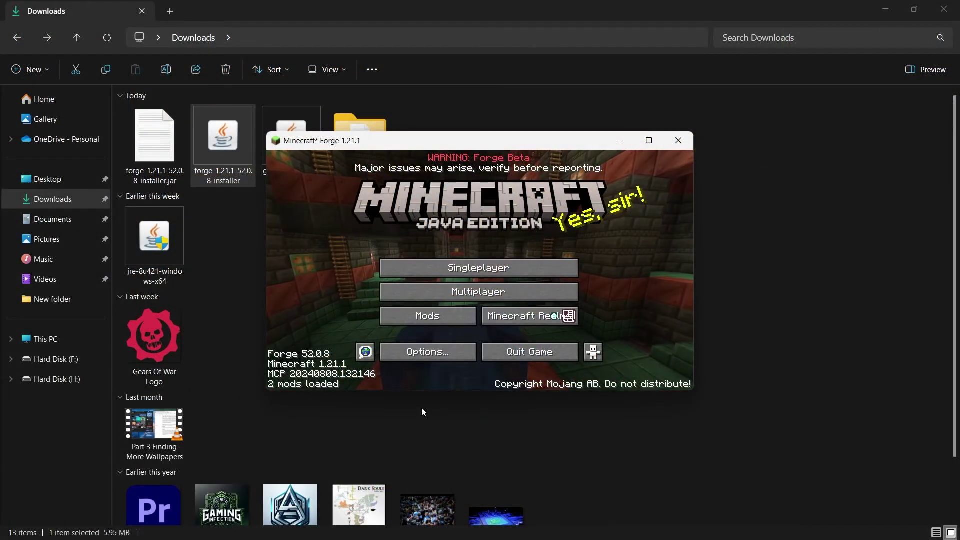
{"action": "left_click", "coordinate": [650, 144]}
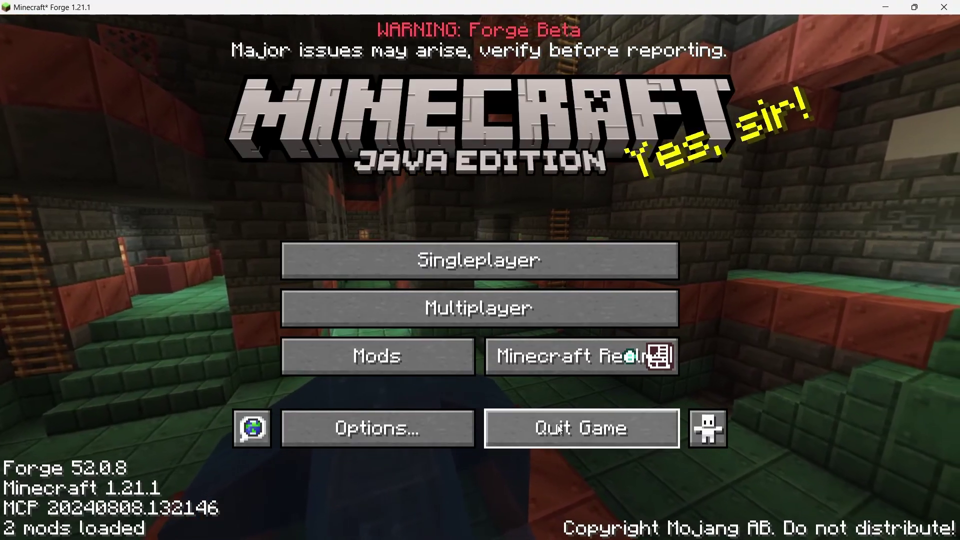
Step: Run %appdata% and open the .minecraft folder in AppData Roaming
{"action": "key", "text": "alt+Tab"}
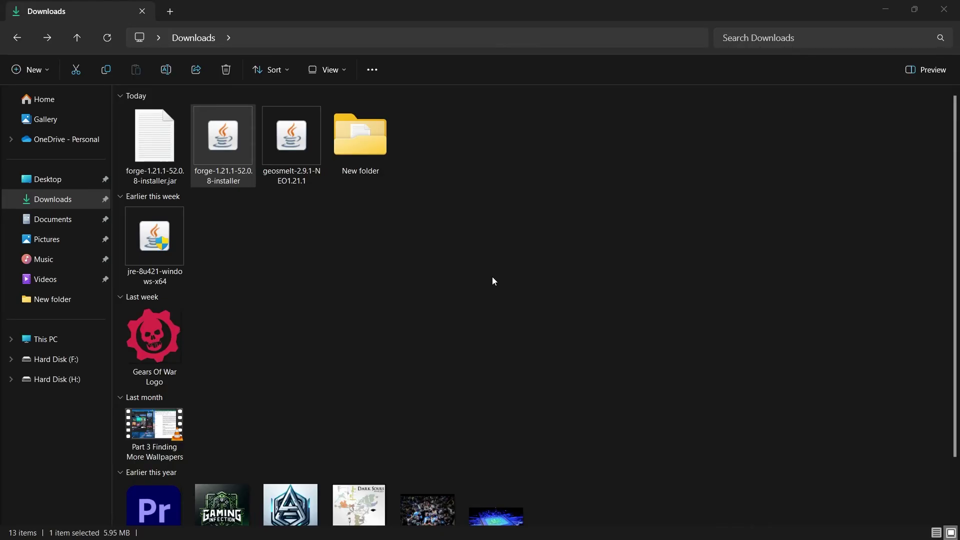
{"action": "key", "text": "super+r"}
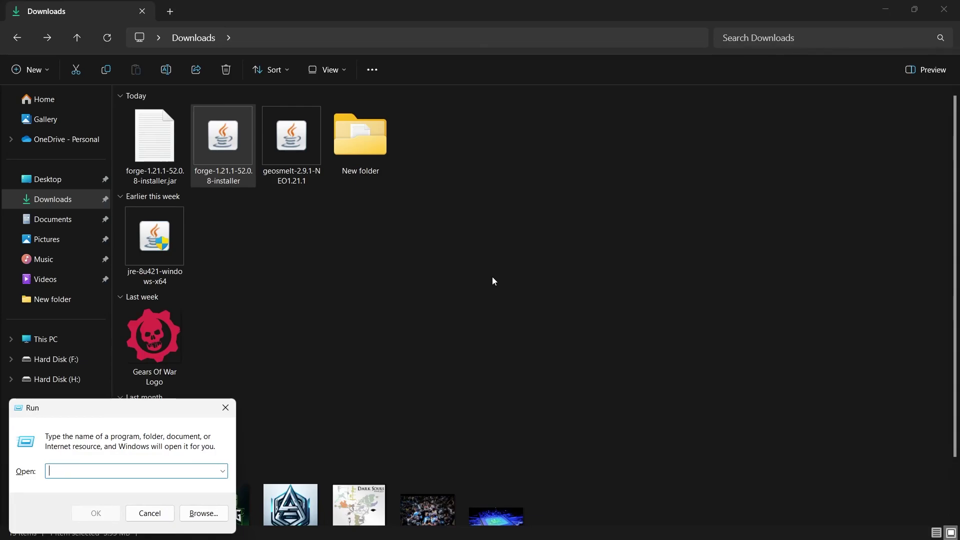
{"action": "key", "text": "BackSpace"}
{"action": "type", "text": "appdata%"}
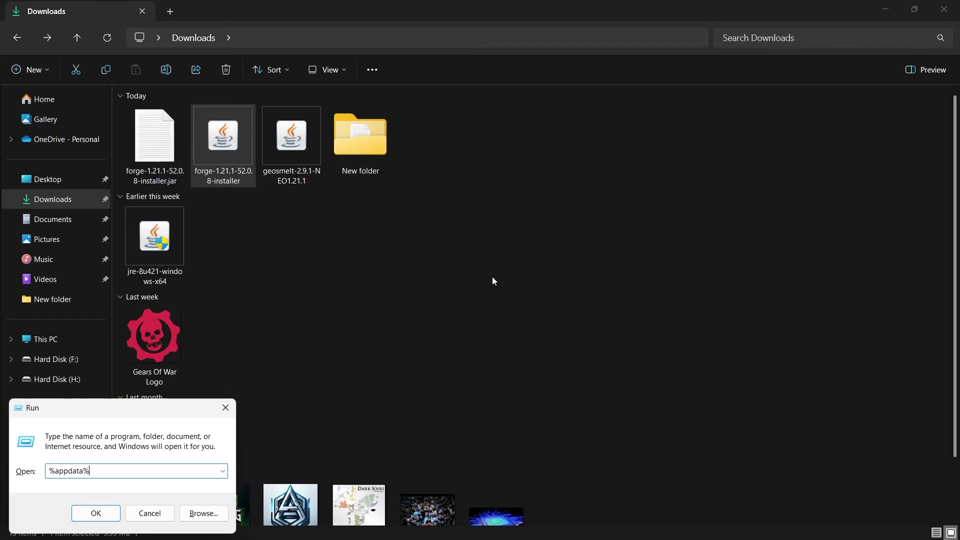
{"action": "key", "text": "Return"}
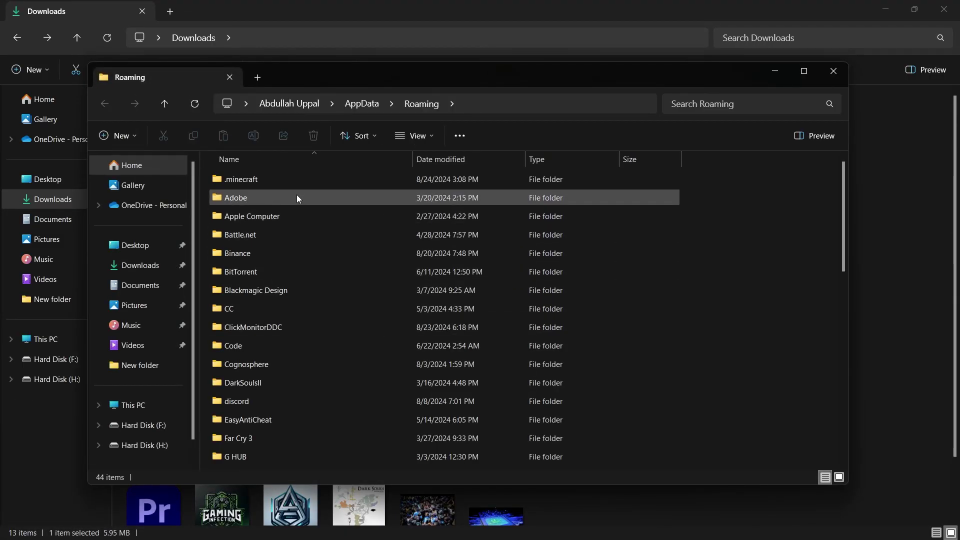
{"action": "left_click", "coordinate": [242, 181]}
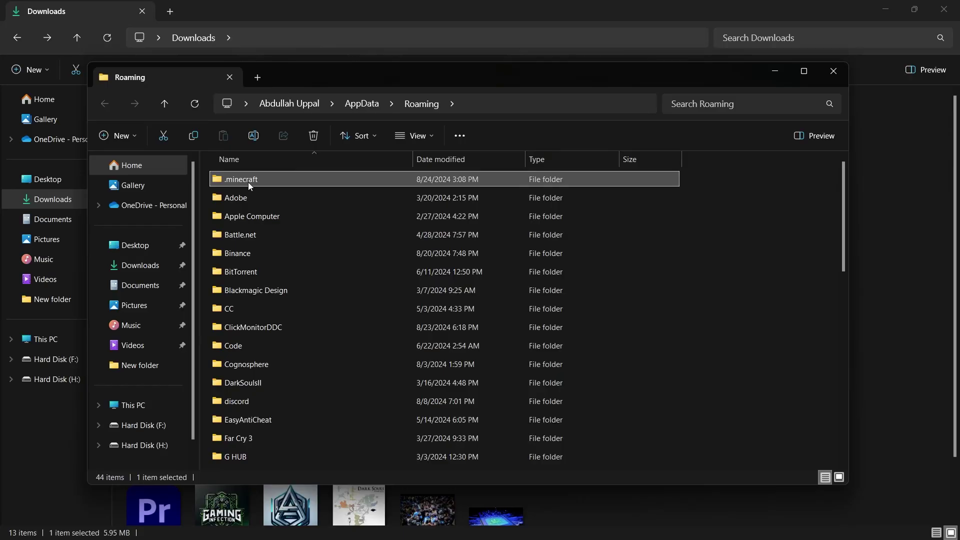
{"action": "double_click", "coordinate": [245, 181]}
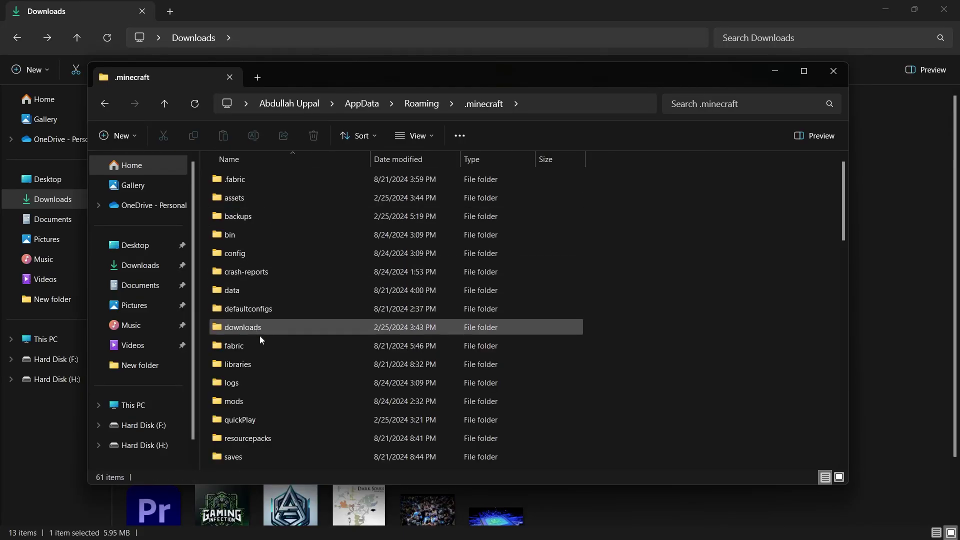
Step: Dock the .minecraft folder as a tab beside Downloads
{"action": "left_click", "coordinate": [255, 400]}
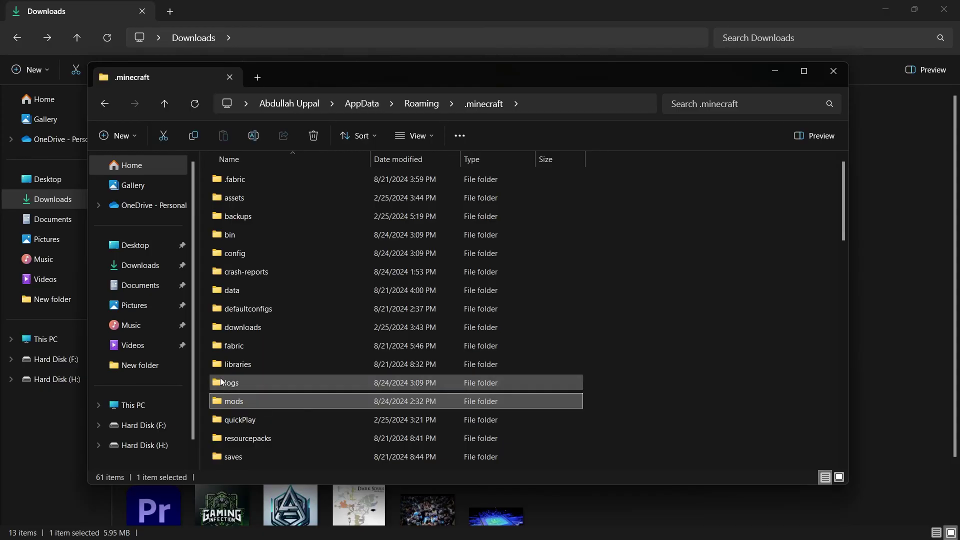
{"action": "right_click", "coordinate": [640, 250]}
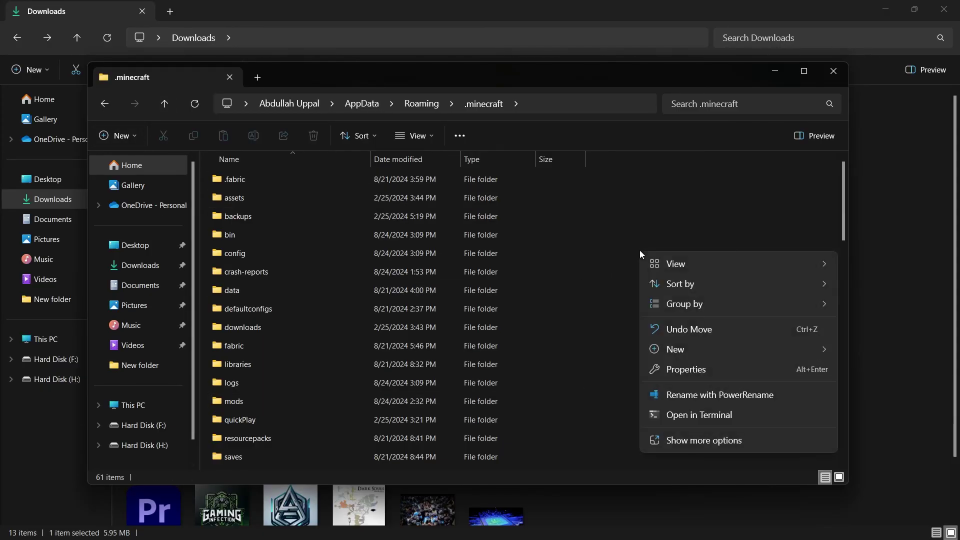
{"action": "mouse_move", "coordinate": [711, 346]}
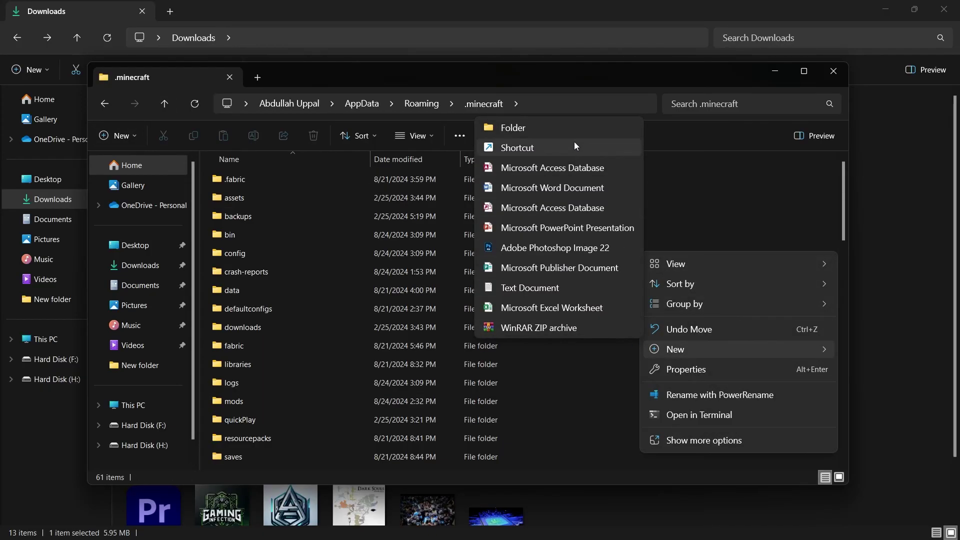
{"action": "left_click", "coordinate": [677, 205]}
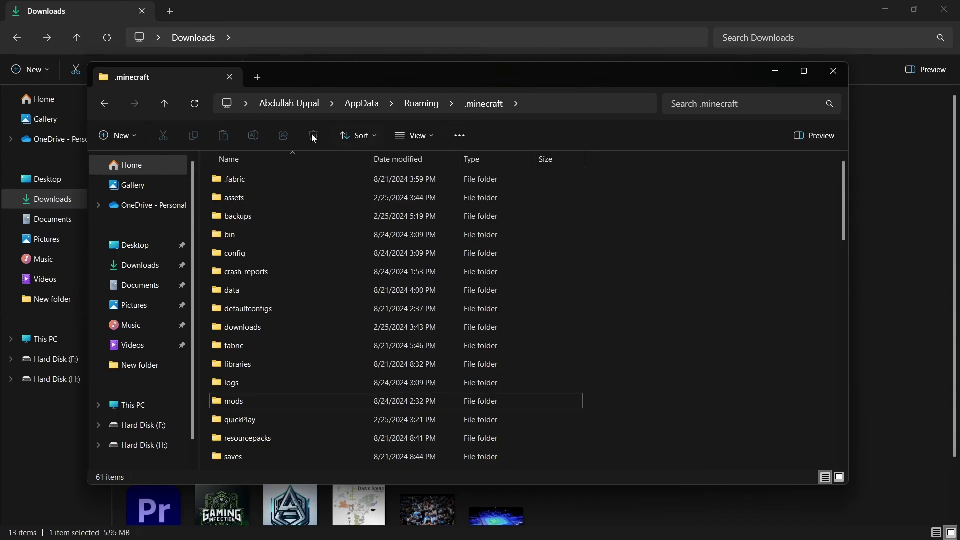
{"action": "left_click_drag", "start_coordinate": [179, 80], "coordinate": [235, 10]}
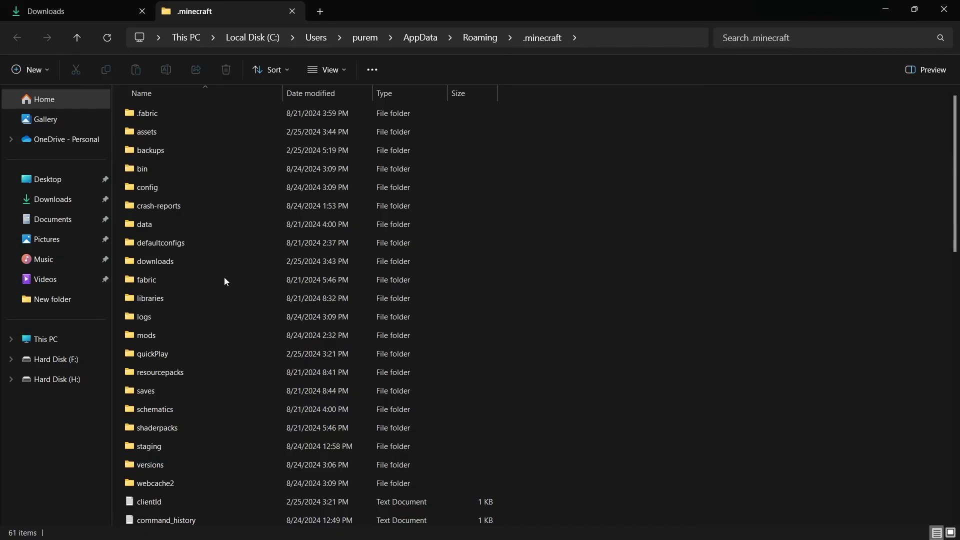
Step: Copy the geosmelt-2.9.1-NEO1.21.1 jar from Downloads and paste it into .minecraft\mods
{"action": "double_click", "coordinate": [208, 330]}
{"action": "left_click", "coordinate": [105, 10]}
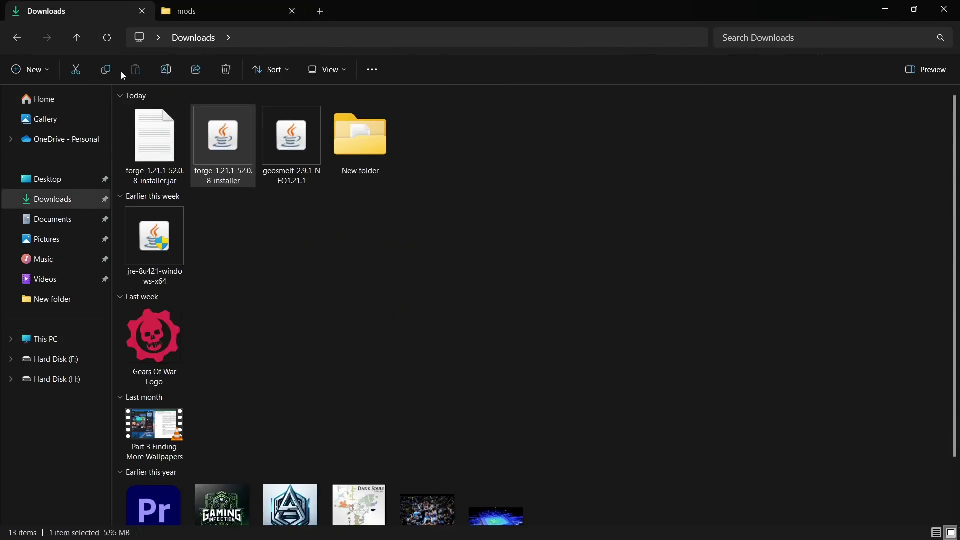
{"action": "left_click", "coordinate": [278, 160]}
{"action": "key", "text": "ctrl+c"}
{"action": "left_click", "coordinate": [229, 13]}
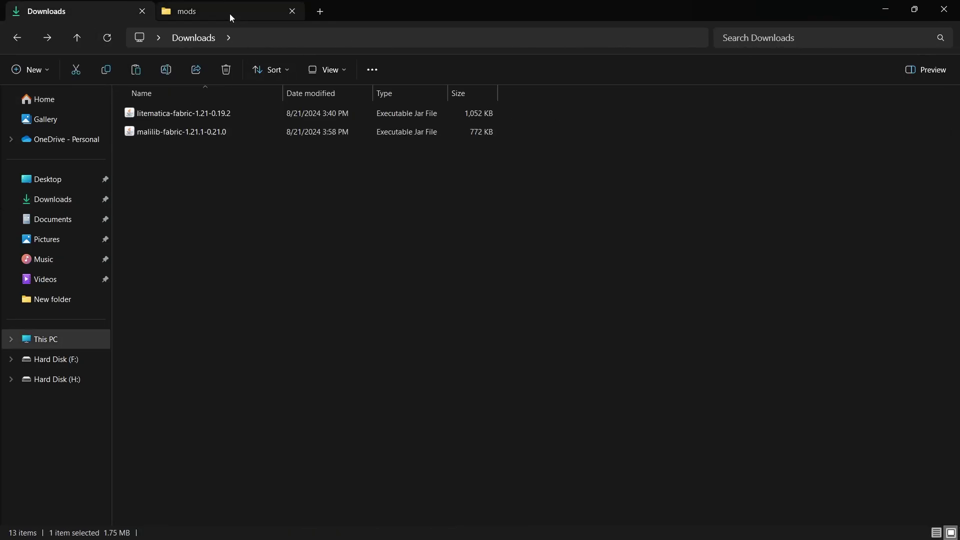
{"action": "key", "text": "ctrl+v"}
{"action": "left_click", "coordinate": [170, 161]}
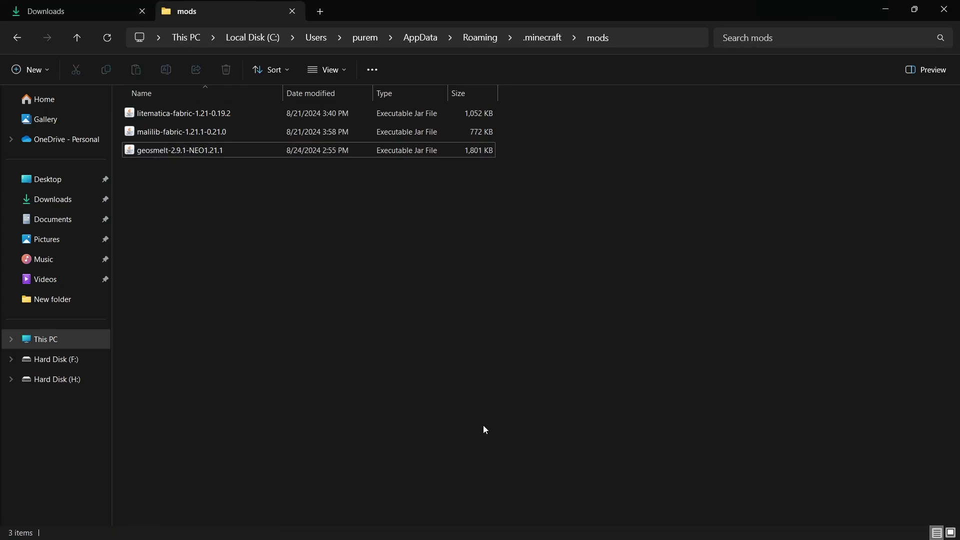
Step: Bring Minecraft back up by searching 'Minecraf' from the Start menu
{"action": "key", "text": "super"}
{"action": "type", "text": "Minecraf"}
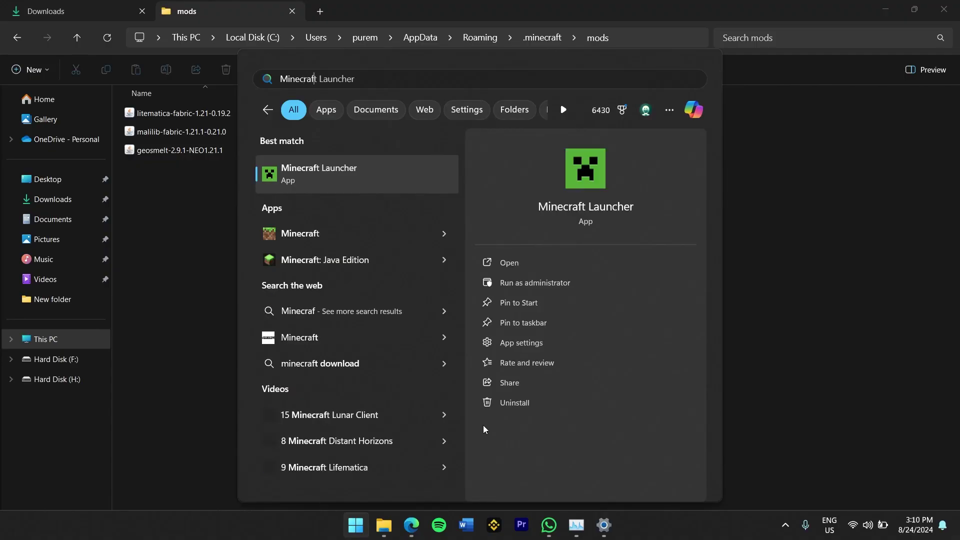
{"action": "key", "text": "Return"}
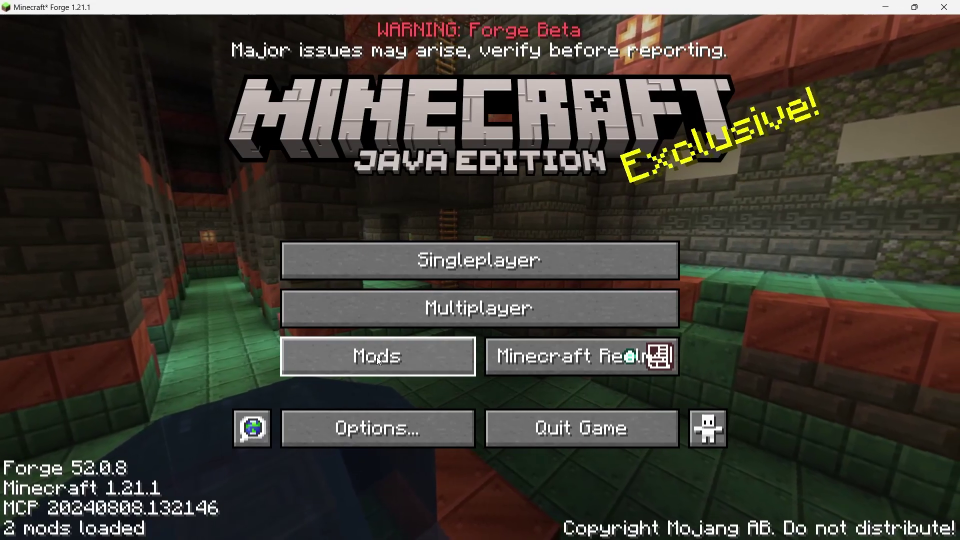
Step: Inspect the Forge and Minecraft entries in the Mods list, then return with Done
{"action": "left_click", "coordinate": [377, 356]}
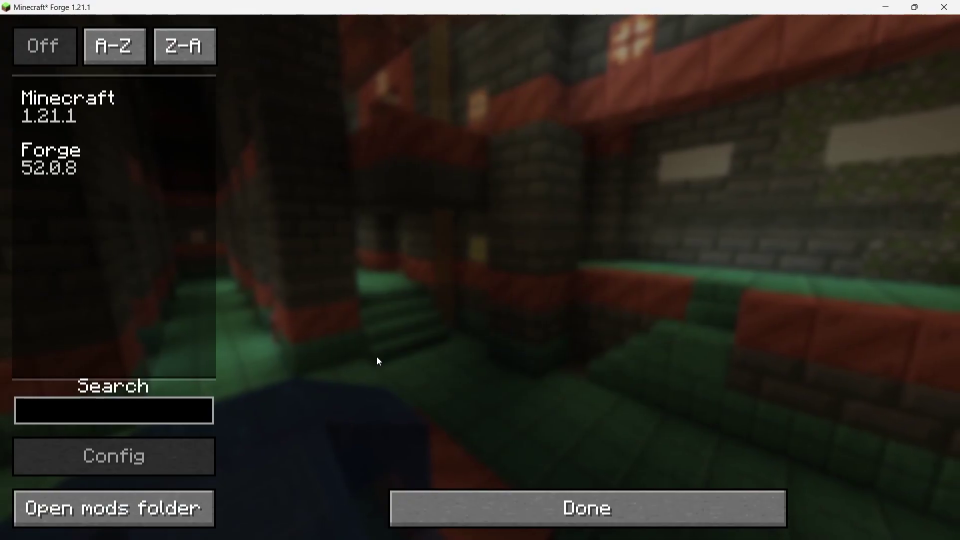
{"action": "left_click", "coordinate": [54, 159]}
{"action": "left_click", "coordinate": [65, 107]}
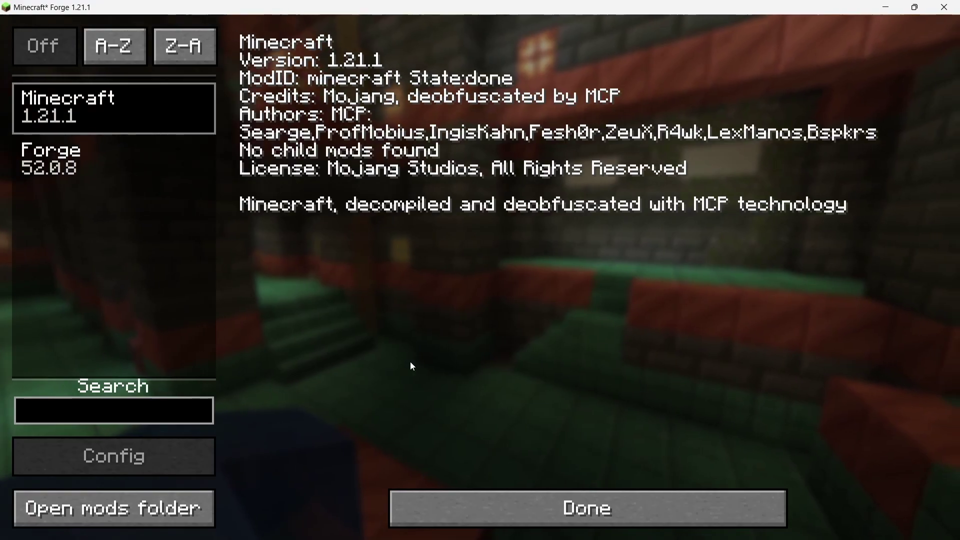
{"action": "left_click", "coordinate": [524, 497]}
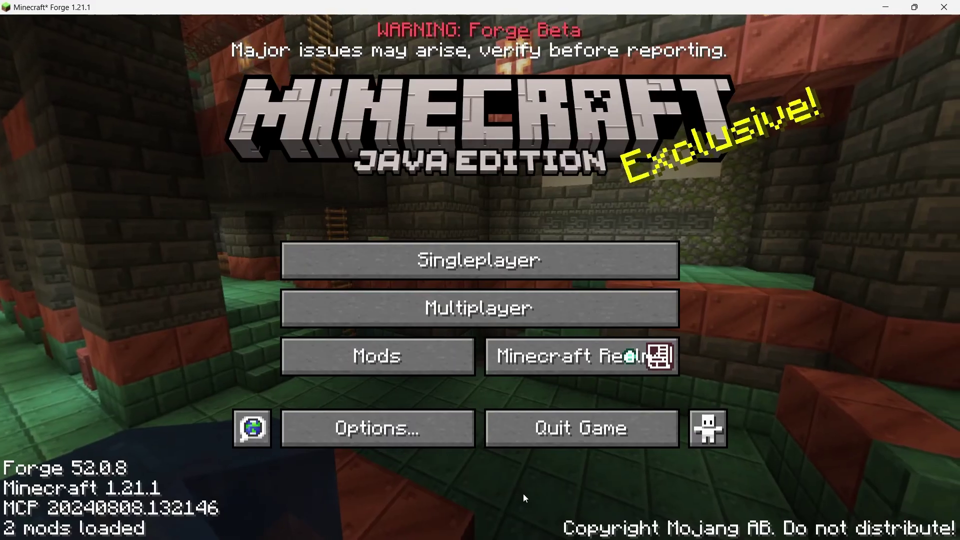